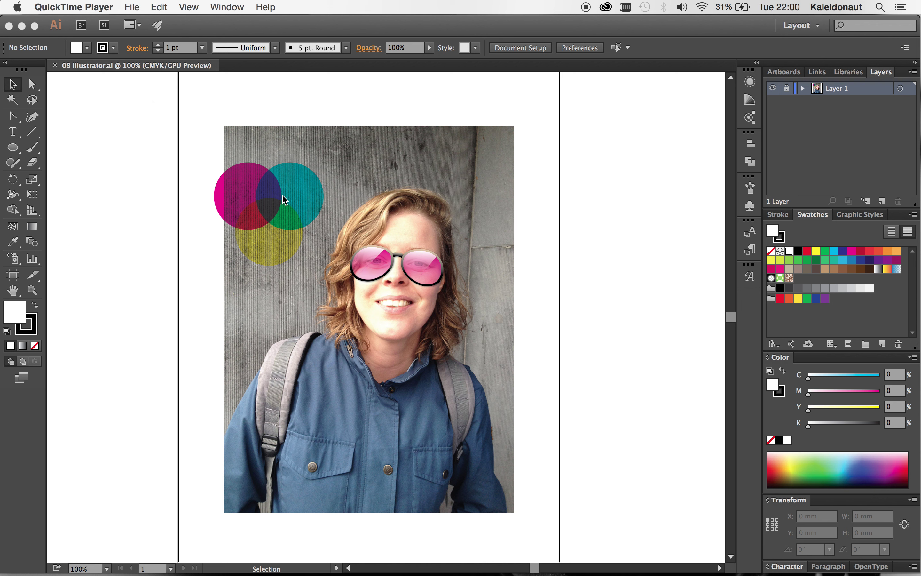
Step: Bring Illustrator to the front, showing the 08 Illustrator.ai document instead of QuickTime Player
click(489, 258)
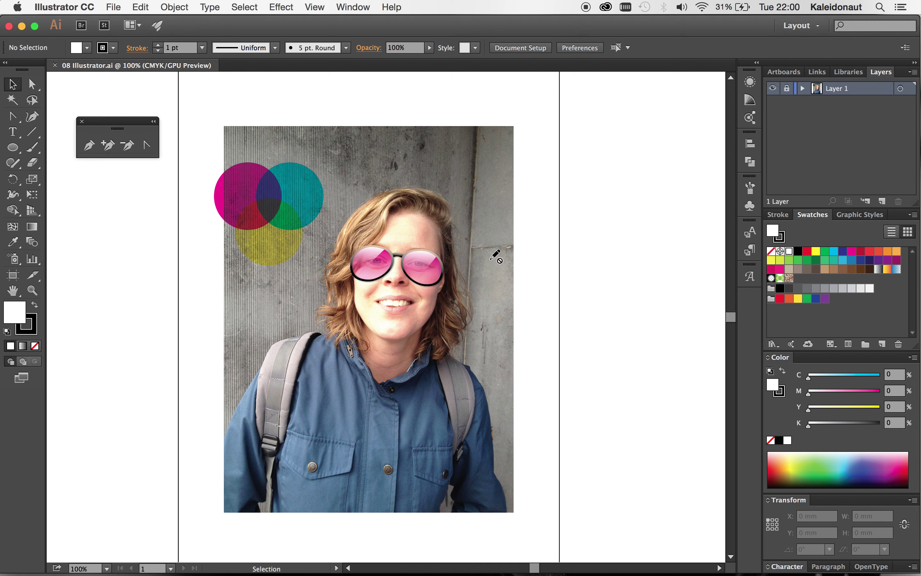
Step: Create a new A4 document named '09 Illustrator'
key(super+n)
text(09 Illustrator)
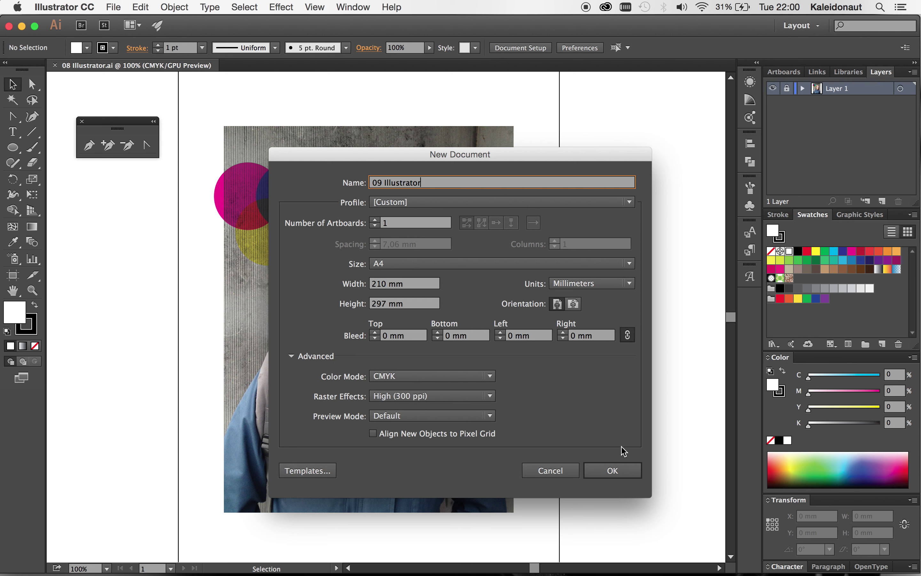
click(610, 476)
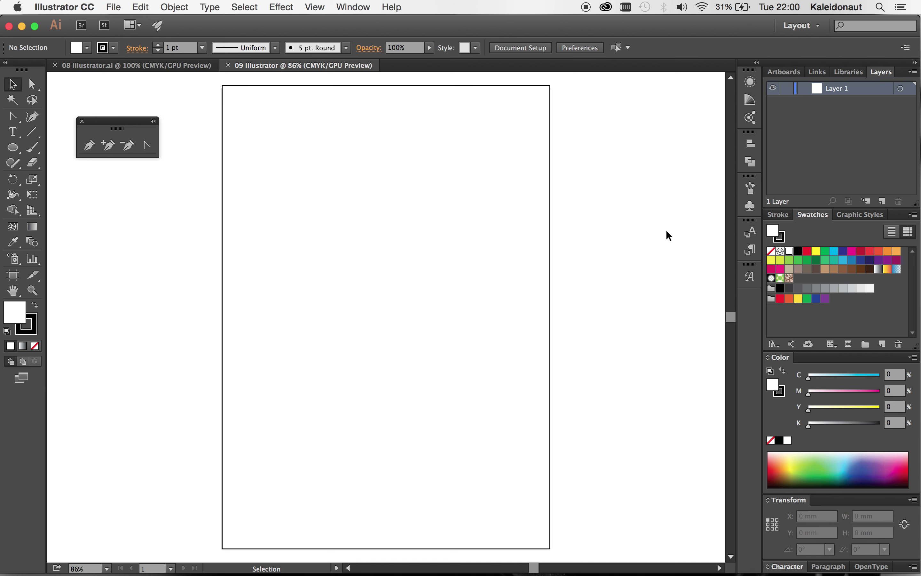
Step: Reset the workspace to its default Layout panels
click(816, 26)
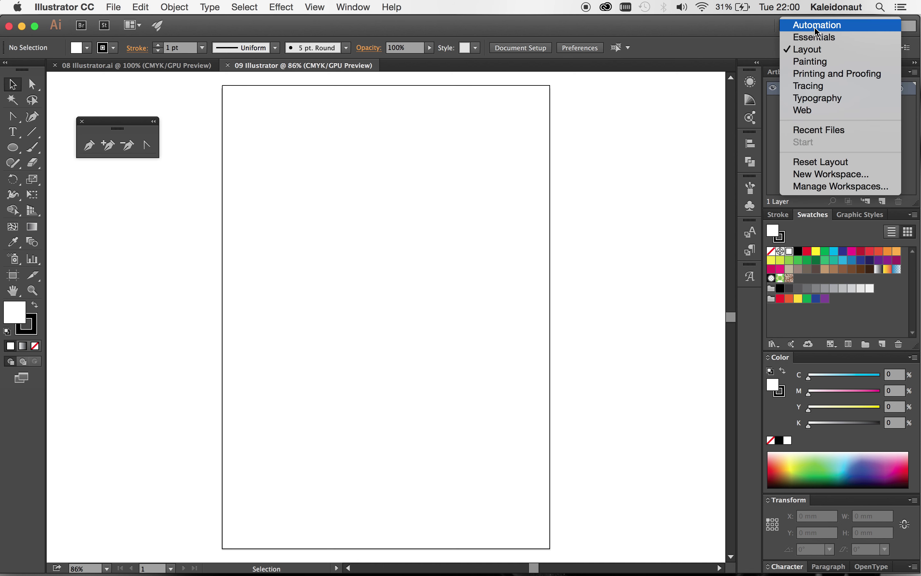
click(804, 51)
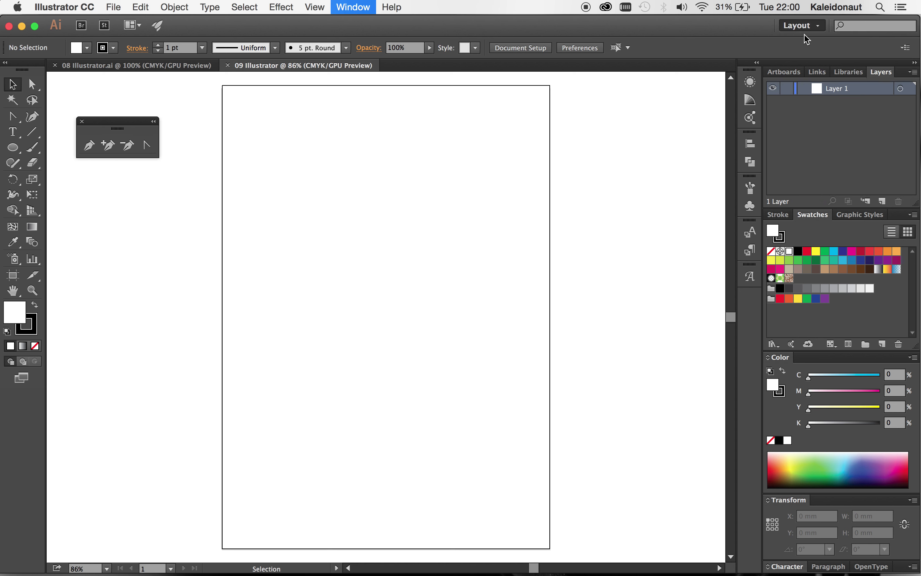
click(812, 26)
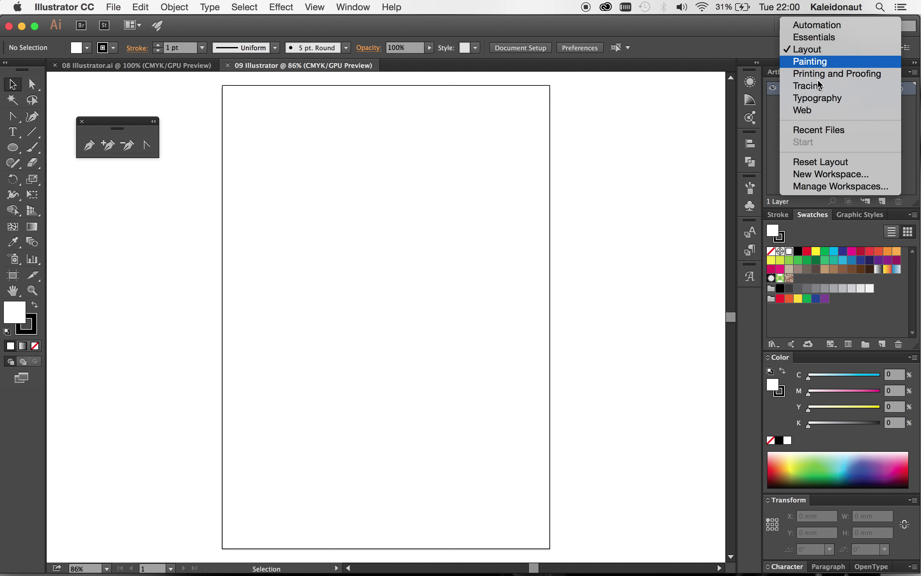
click(837, 163)
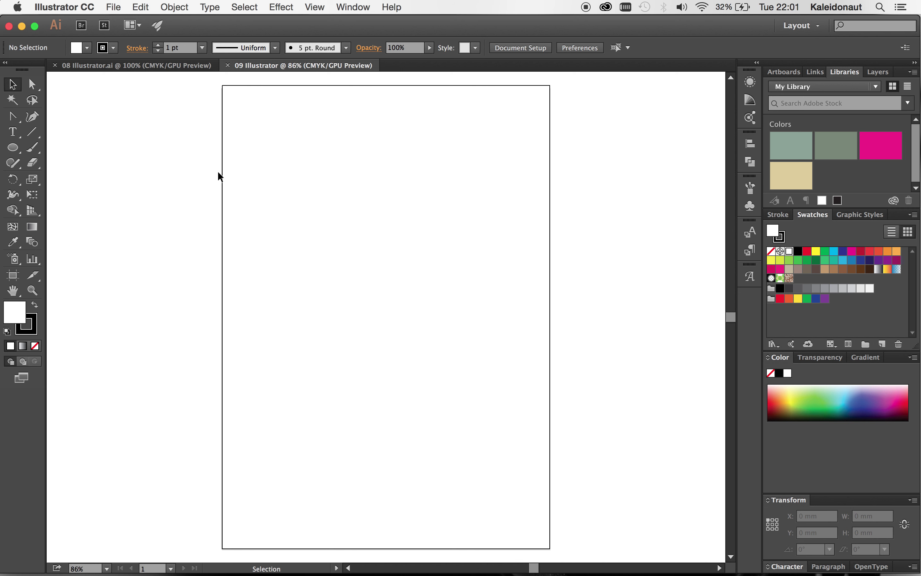
Step: Draw a circle in the artboard's upper half and raise its top anchor into an egg shape
click(12, 148)
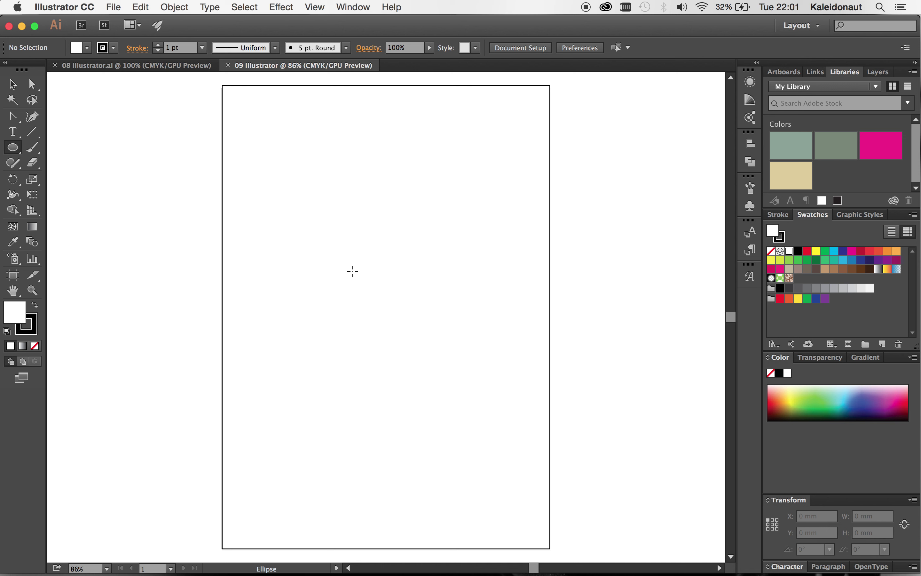
mouse_move(353, 272)
mouse_down()
mouse_move(367, 306)
mouse_move(404, 324)
mouse_up()
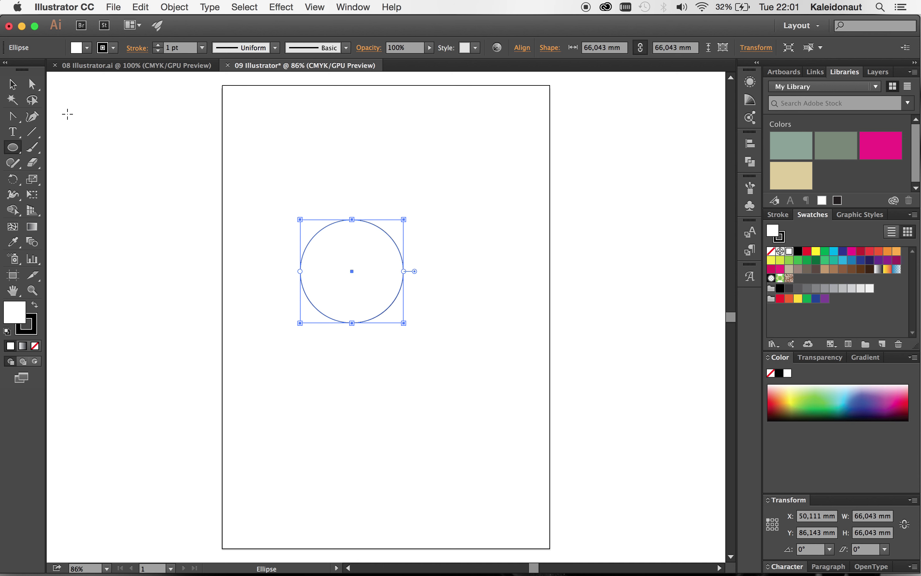
click(32, 84)
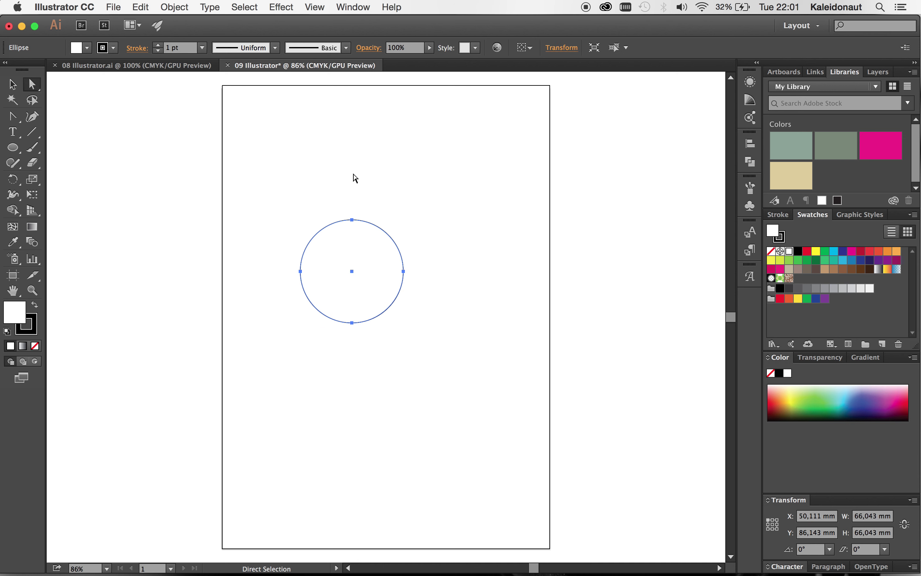
mouse_move(328, 172)
mouse_down()
mouse_move(397, 286)
mouse_move(375, 273)
mouse_up()
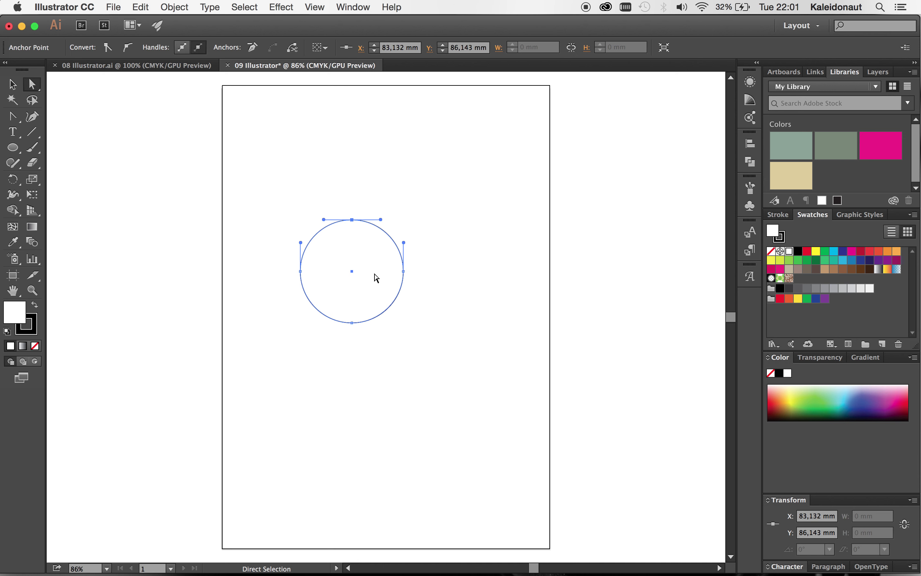
key(shift+Up)
key(shift+Up)
key(shift+Up)
key(shift+Up)
key(shift+Up)
key(shift+Up)
key(shift+Up)
key(shift+Up)
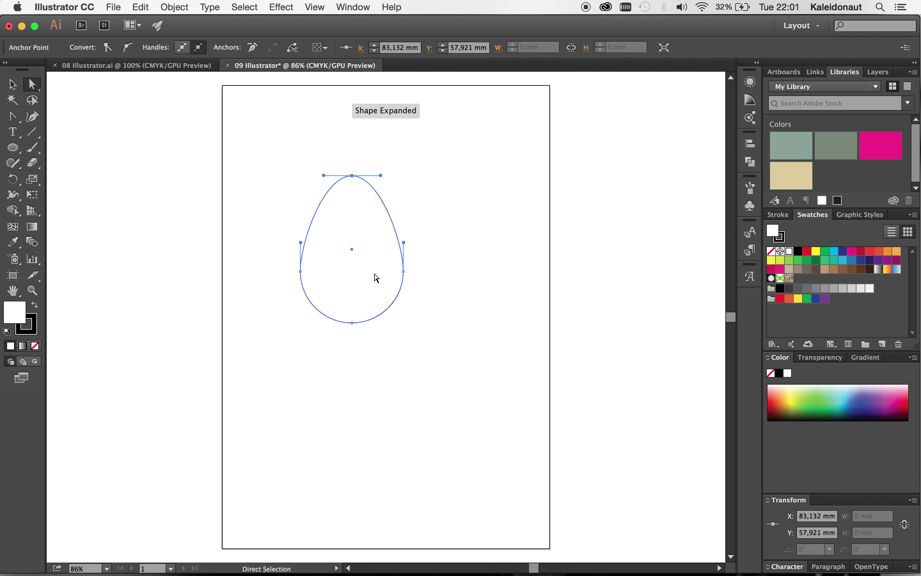
Step: Convert the egg's top anchor into a sharp corner point, forming a teardrop
click(16, 123)
click(170, 139)
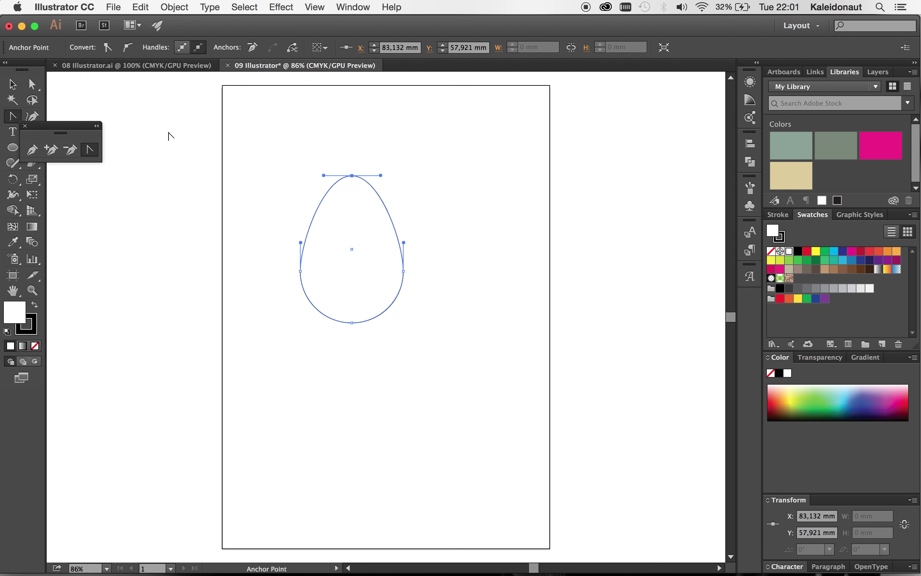
drag(72, 129, 136, 121)
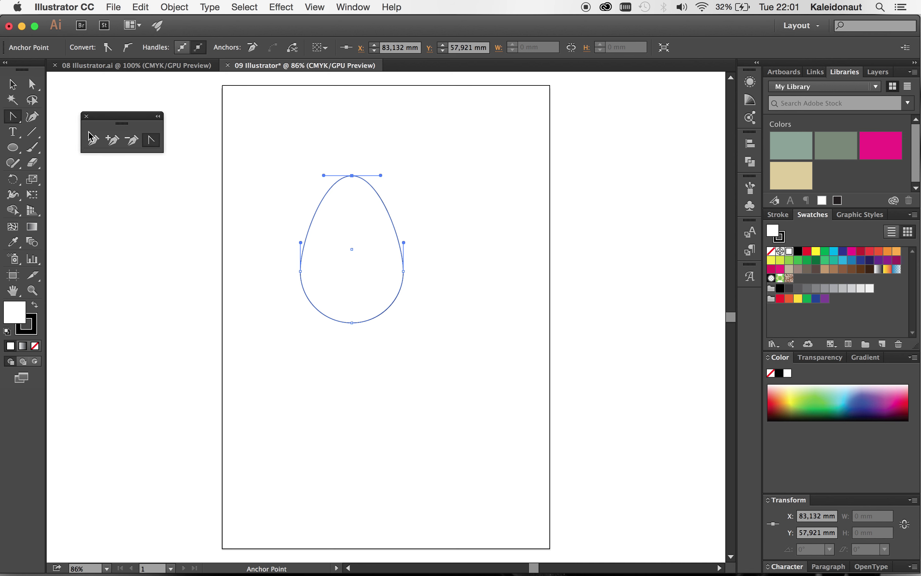
click(352, 176)
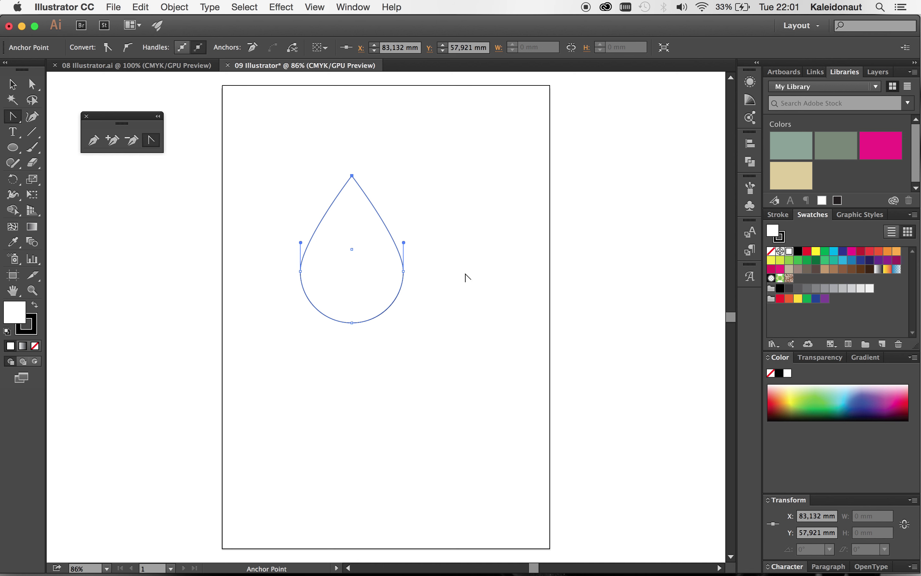
click(12, 85)
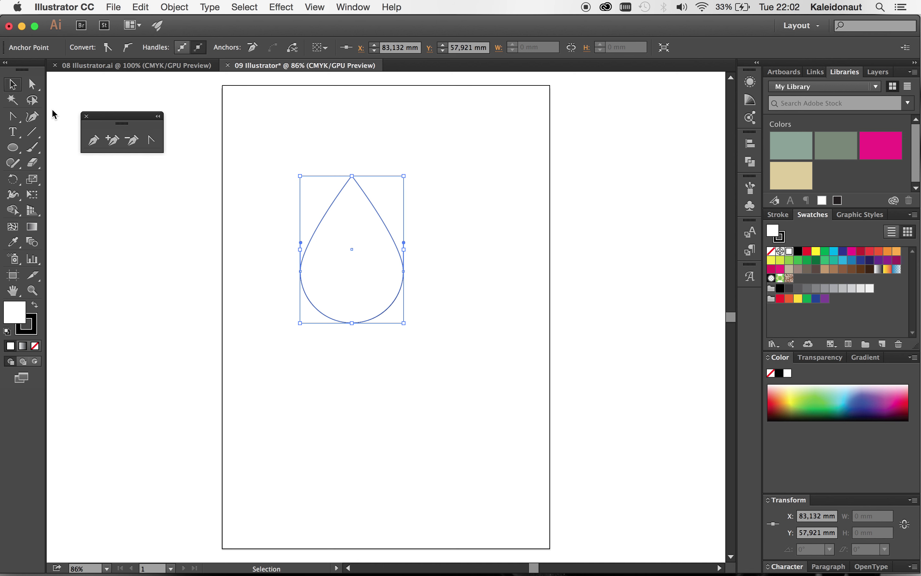
Step: Zoom to 150% with the teardrop centred in the window and select its path
click(177, 218)
key(super+equal)
key(super+equal)
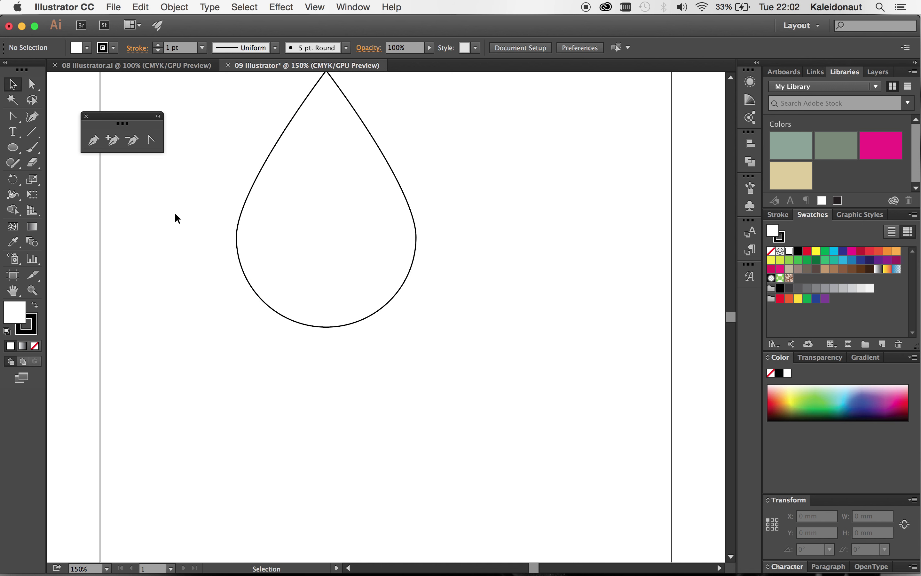
scroll(212, 252, up, 3)
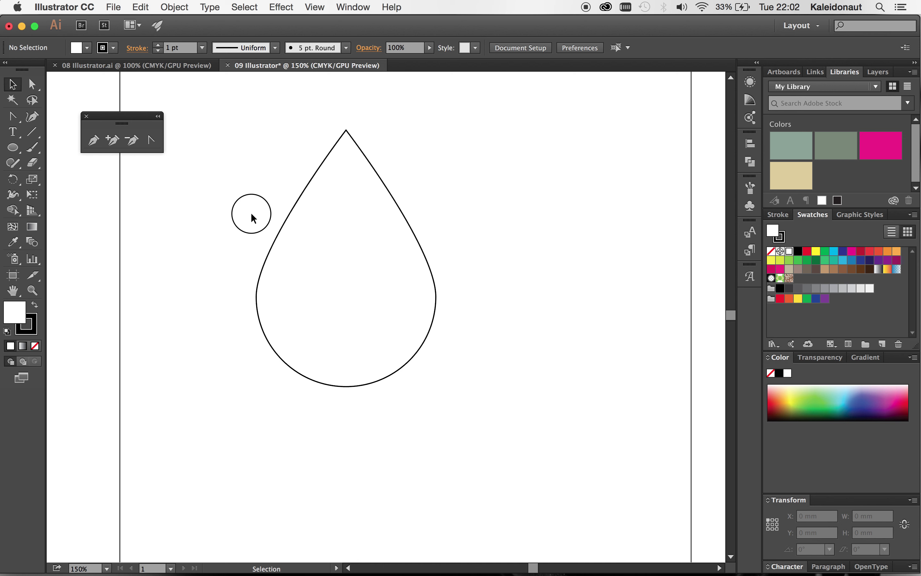
drag(254, 218, 297, 308)
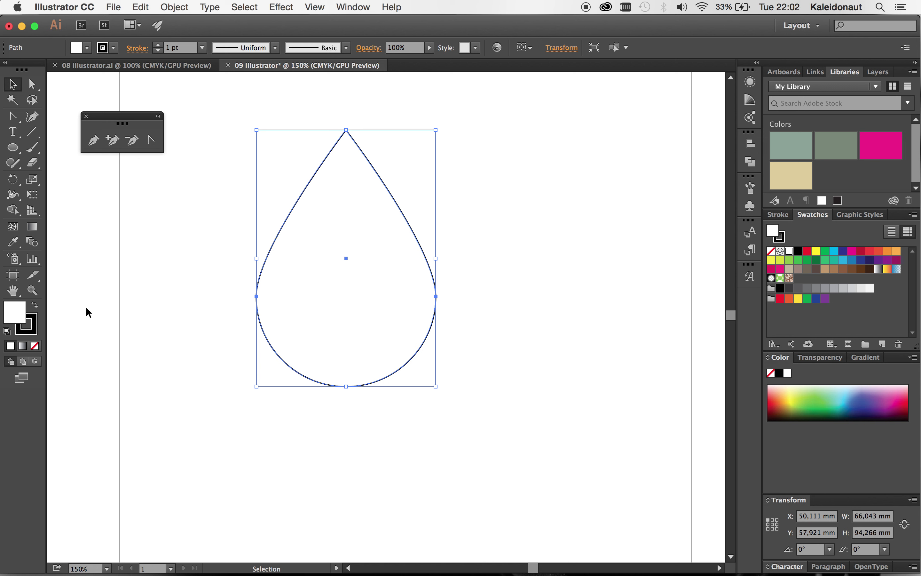
Step: Add gradient mesh lines across the drop's left, centre and right side
click(15, 231)
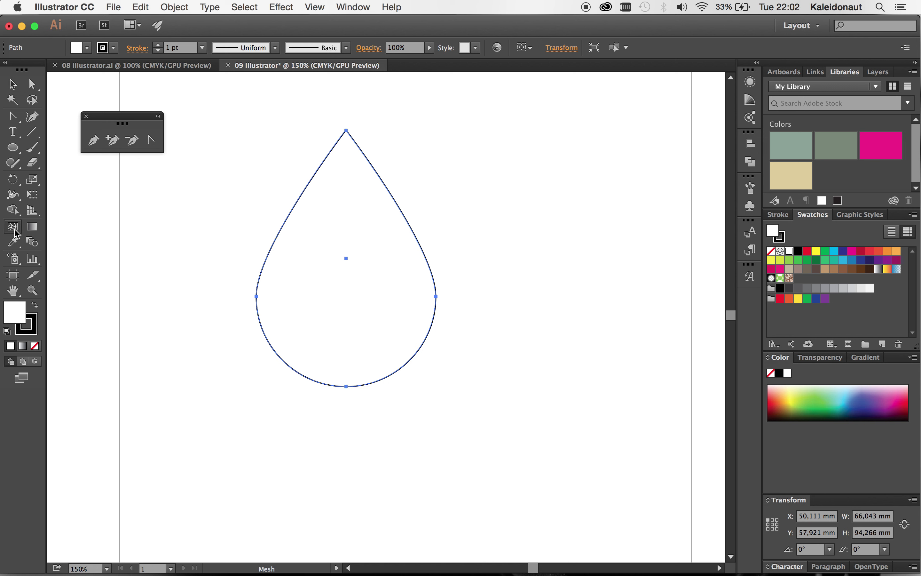
click(304, 253)
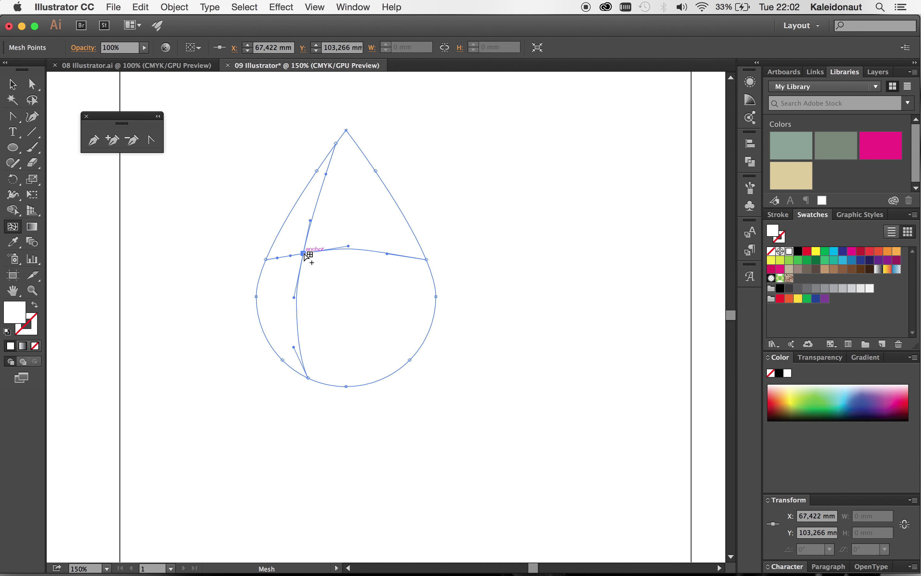
click(347, 232)
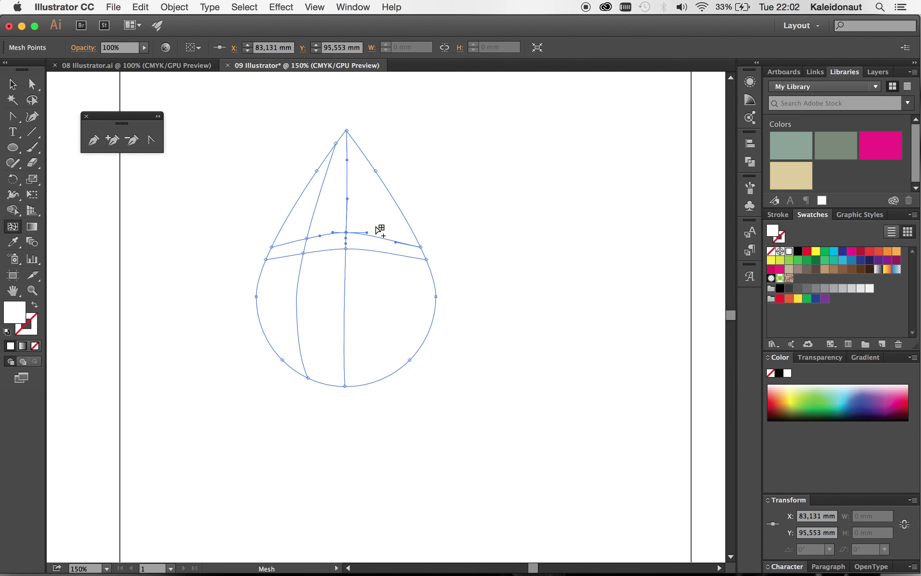
click(381, 316)
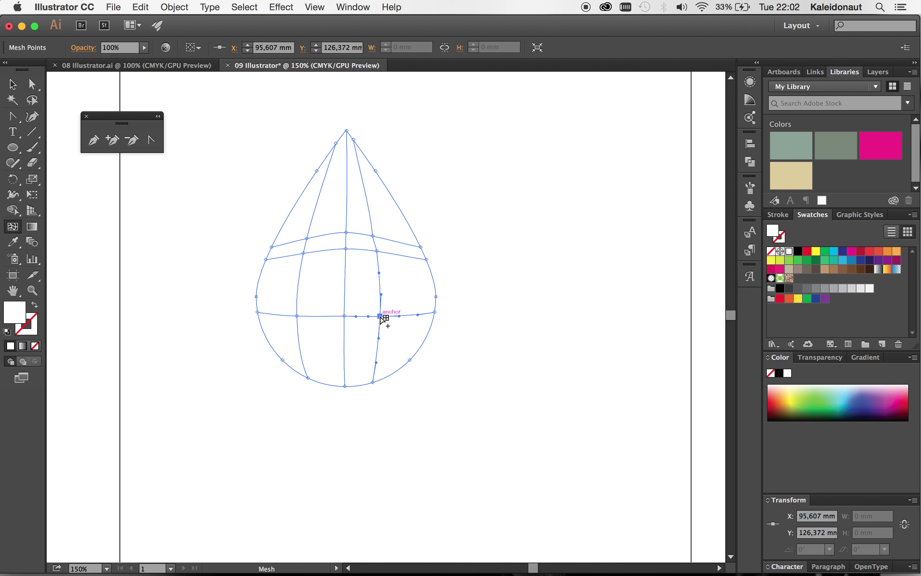
click(409, 294)
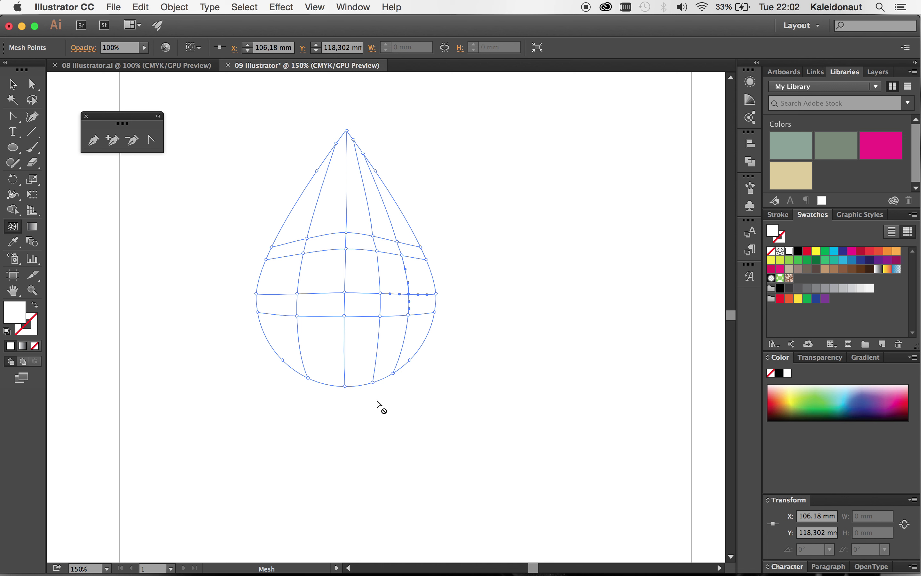
Step: Replace a stray bottom mesh point, then add mesh lines near the bottom centre and tip
click(360, 359)
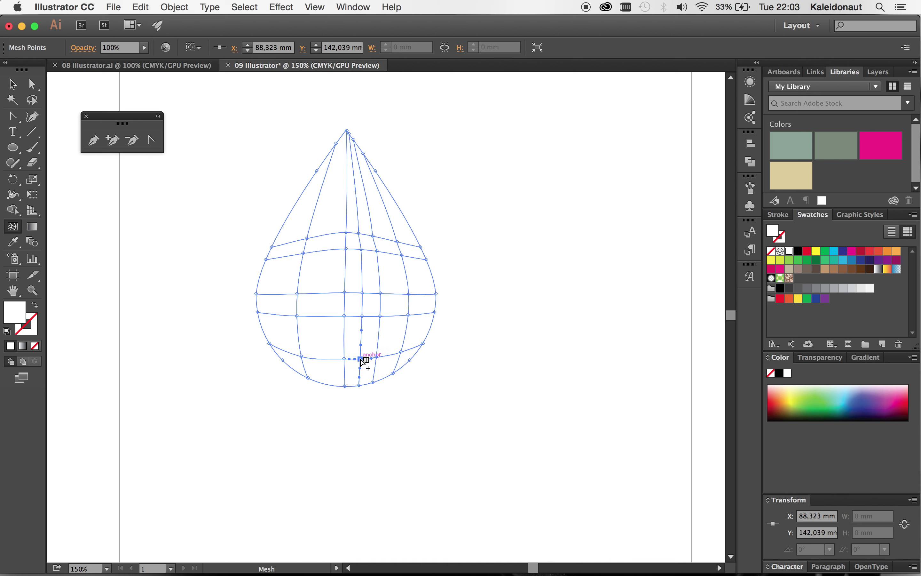
key(ctrl+z)
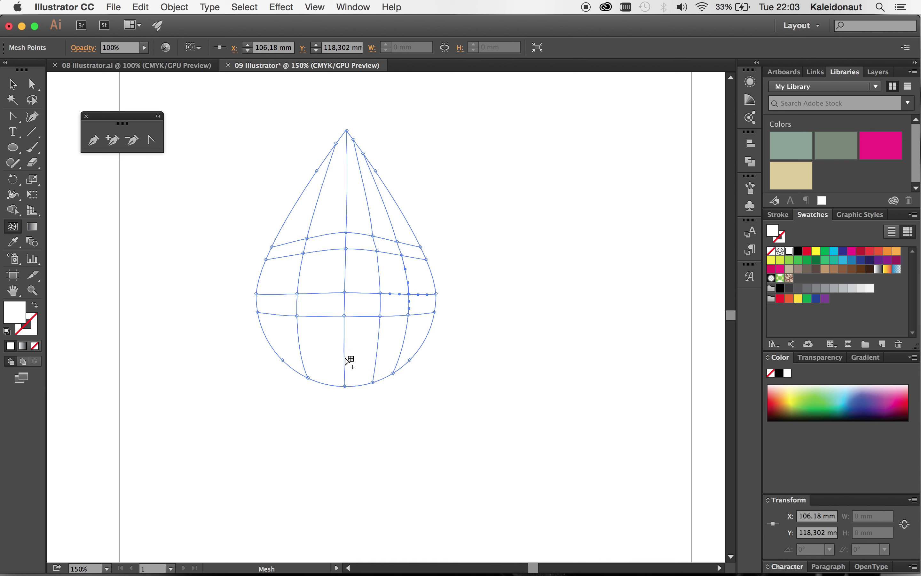
click(345, 357)
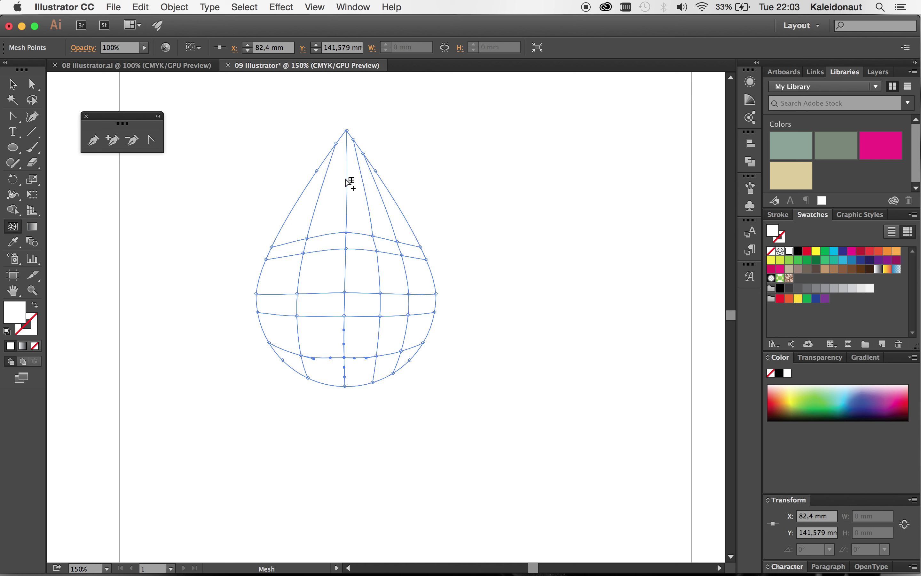
click(349, 178)
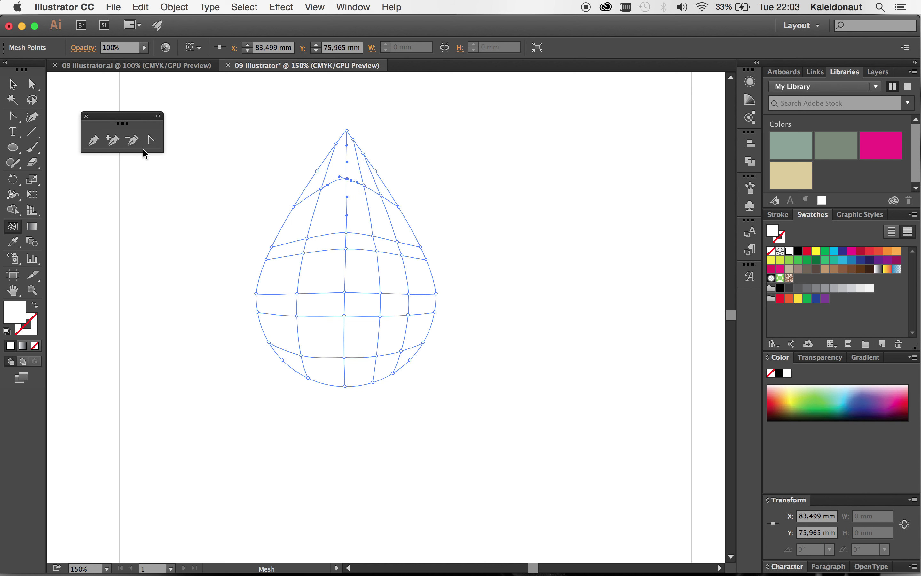
click(32, 84)
click(244, 226)
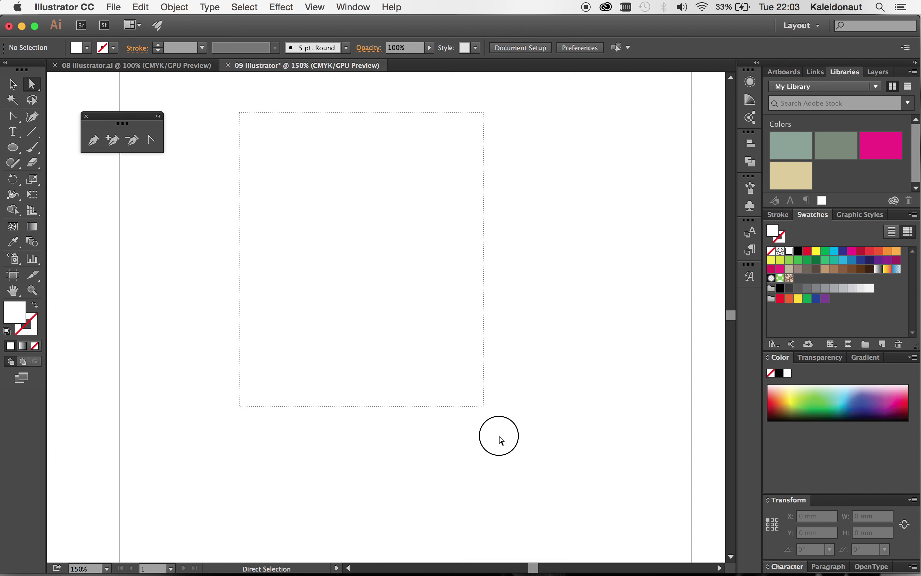
Step: Select the teardrop mesh and fill it with the cyan swatch
drag(242, 118, 503, 472)
scroll(242, 76, up, 1)
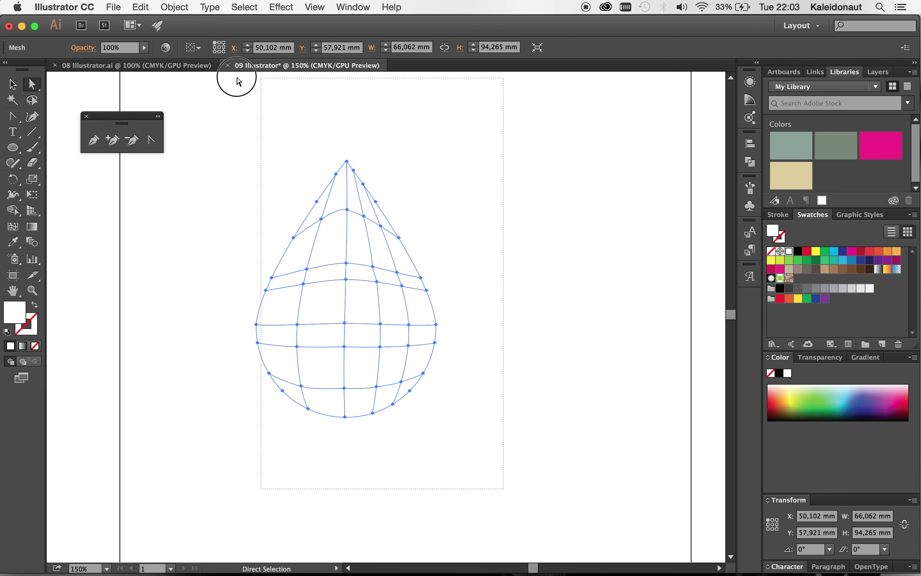
scroll(208, 131, up, 2)
scroll(426, 260, down, 2)
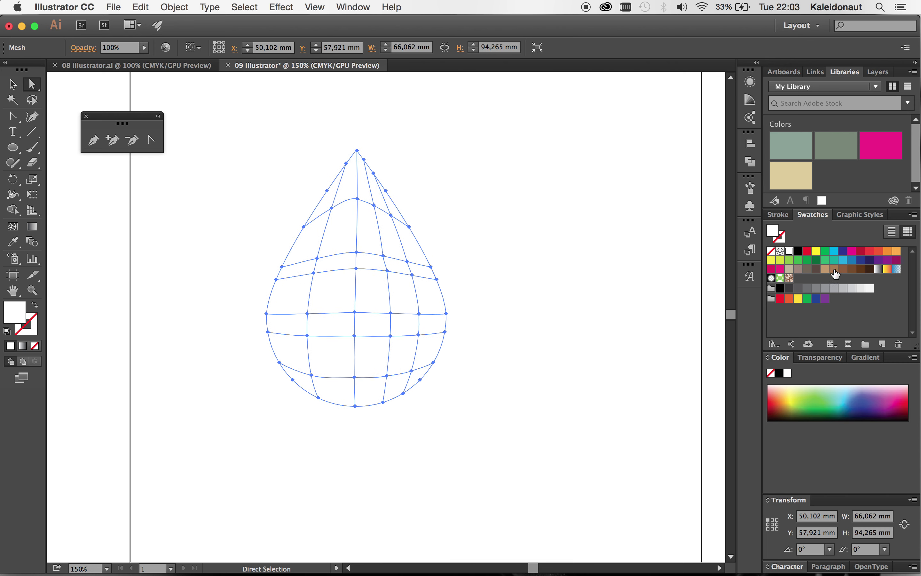
click(835, 251)
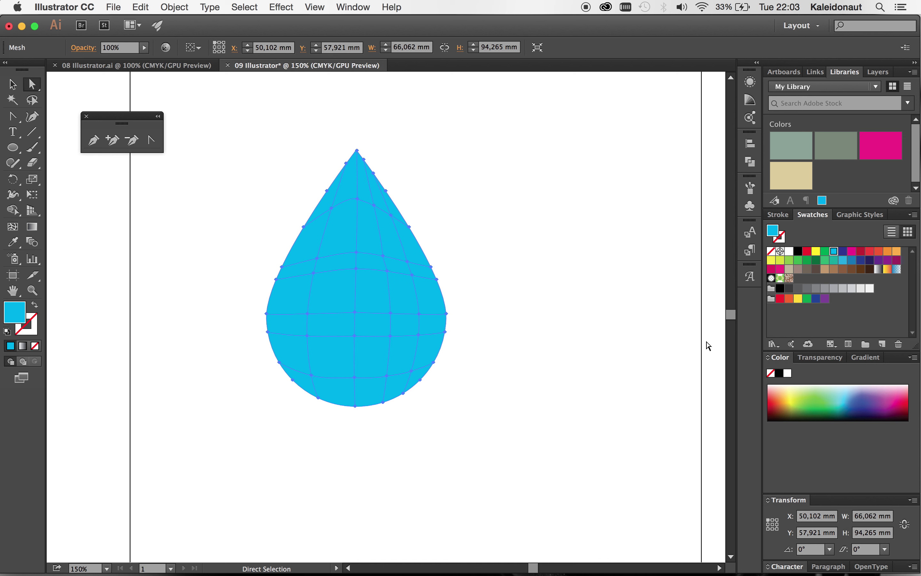
Step: Show the Color panel options with the mode kept on CMYK
scroll(490, 294, down, 1)
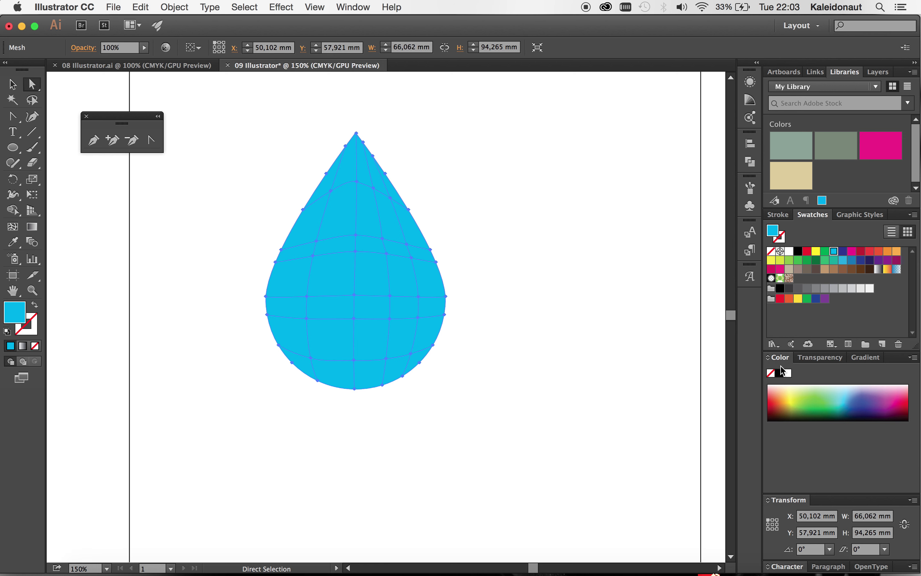
click(914, 359)
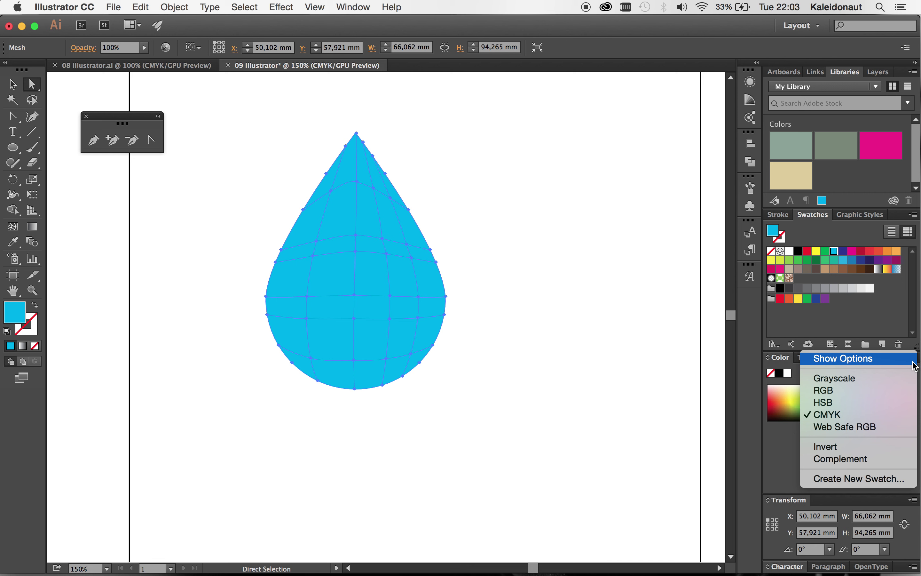
click(897, 359)
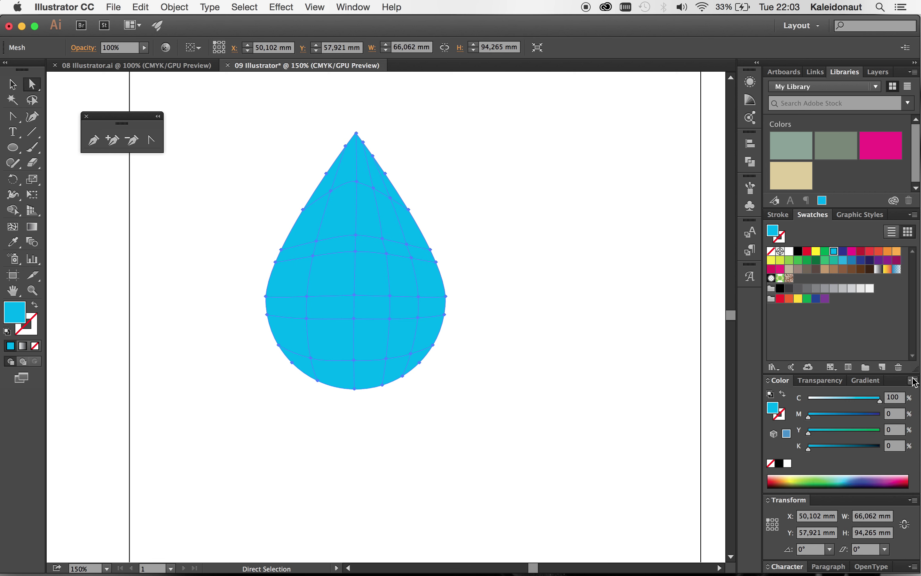
click(913, 379)
click(840, 436)
Step: Add black to the mesh points along the drop's right and lower edges
drag(475, 186, 433, 437)
drag(433, 437, 424, 443)
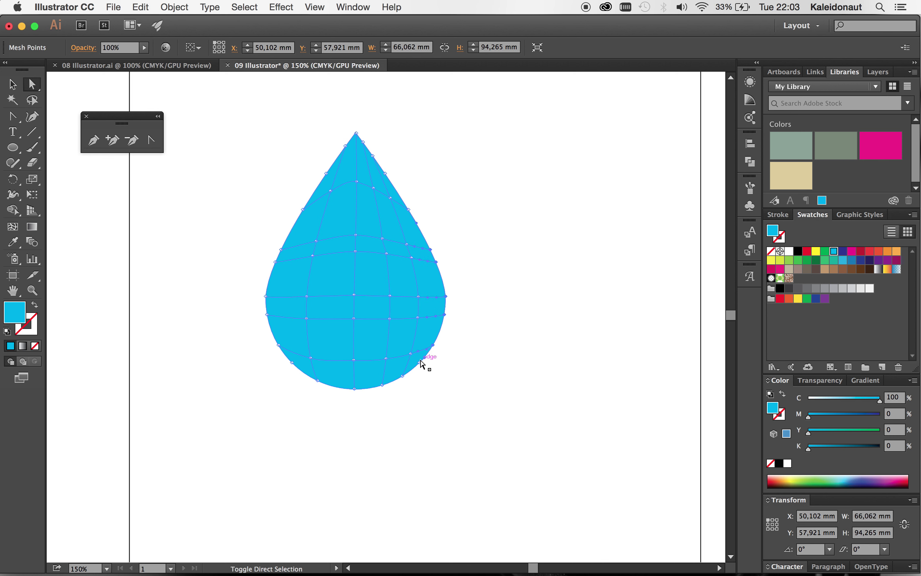
shift+click(402, 375)
shift+click(382, 385)
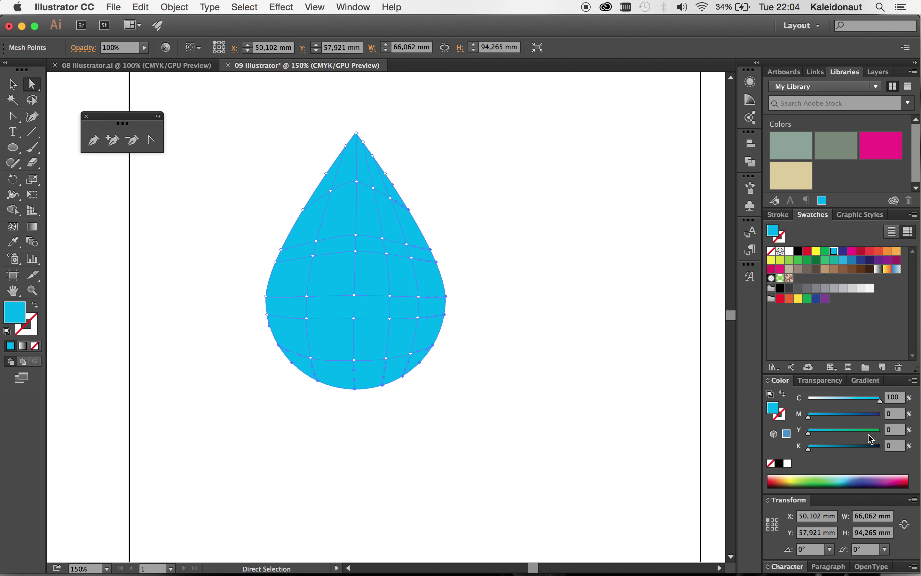
drag(839, 451, 852, 453)
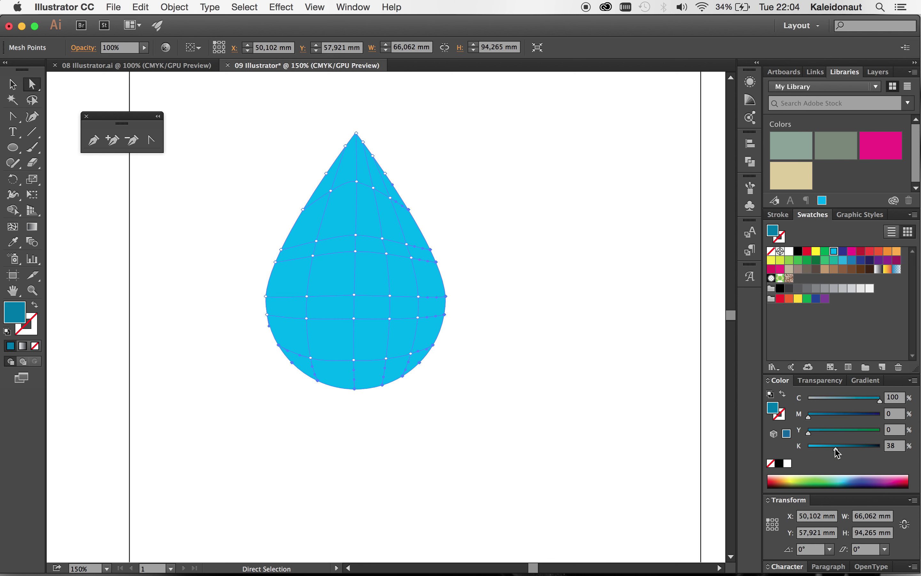
drag(853, 453, 858, 453)
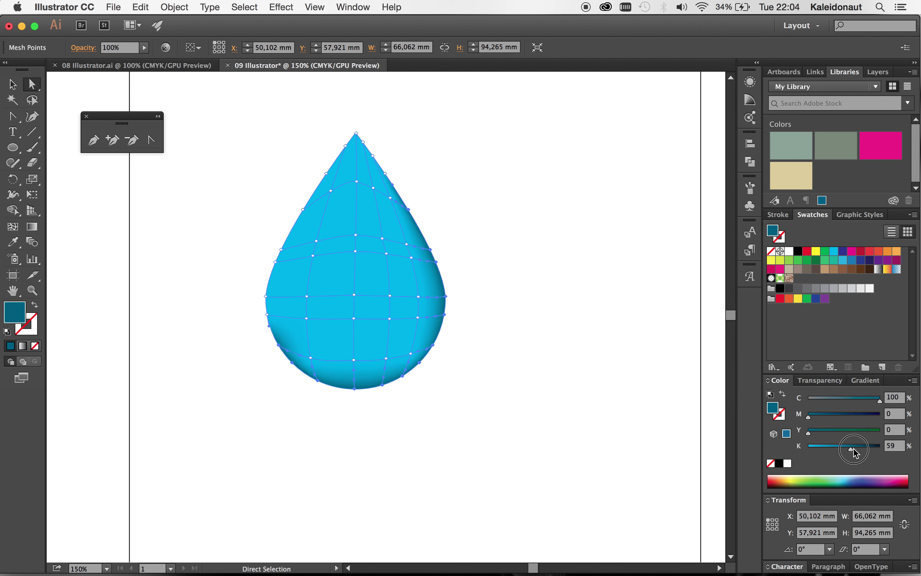
click(464, 424)
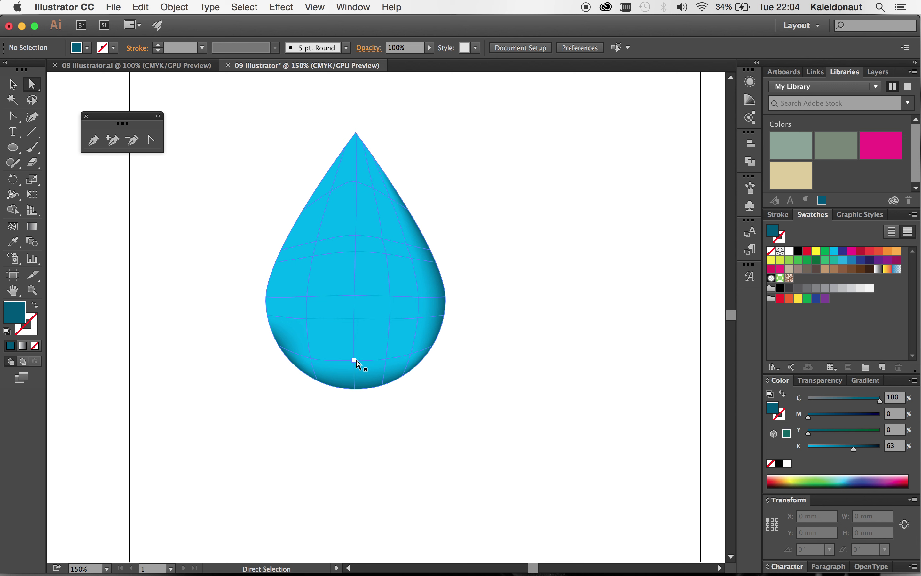
Step: Add a darkened mesh point on the drop's upper right and shade another interior point
drag(357, 359, 386, 358)
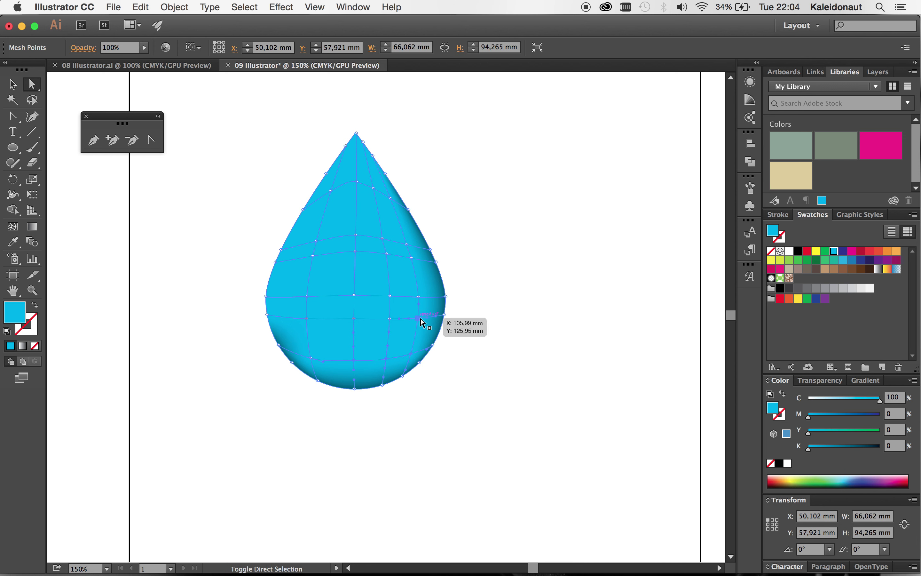
click(412, 258)
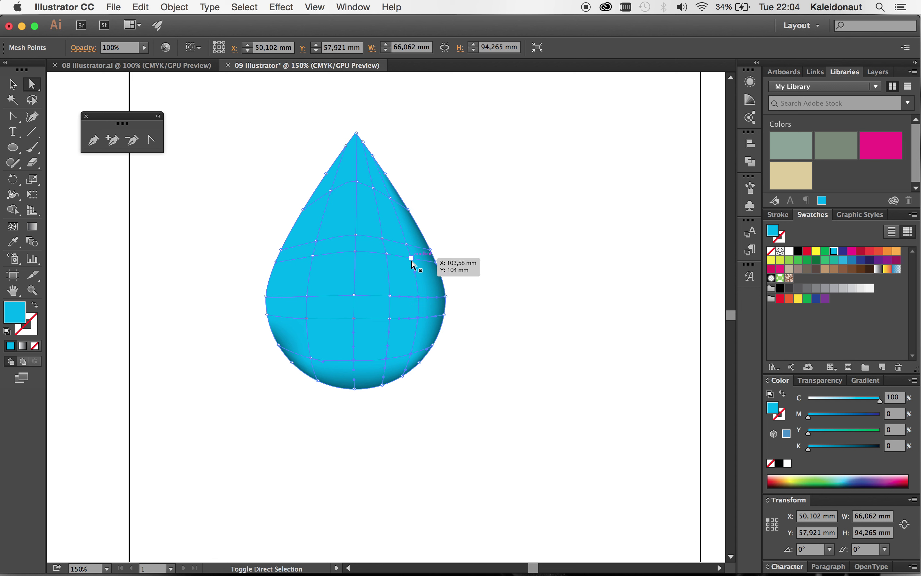
click(832, 449)
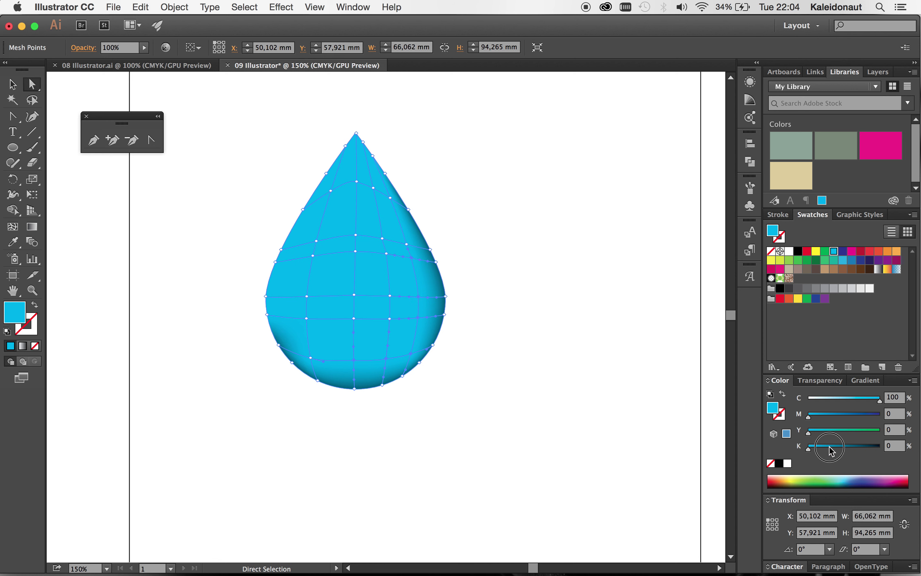
drag(831, 450, 828, 452)
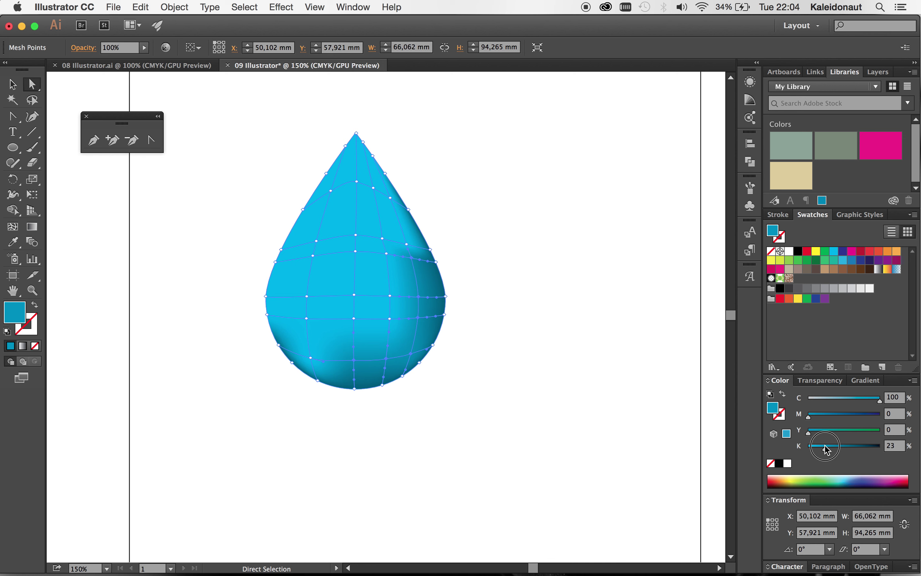
click(391, 318)
drag(825, 452, 816, 452)
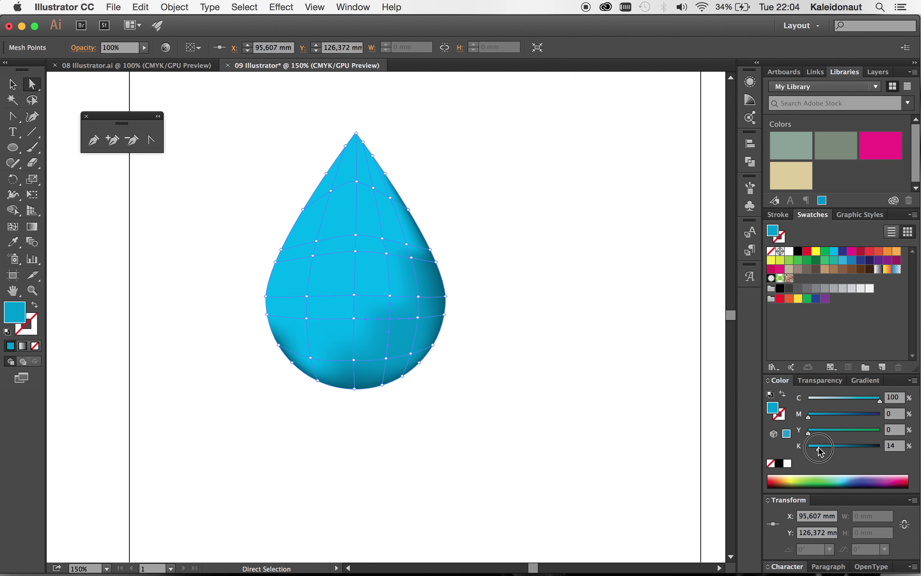
click(570, 420)
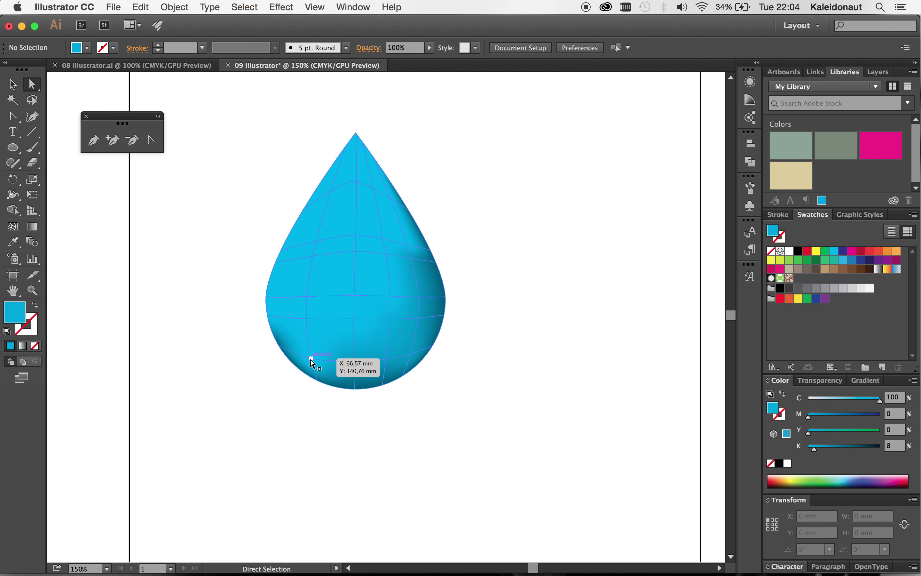
Step: Fine-tune the black on the drop's lower-left and left-edge mesh points
click(311, 359)
drag(810, 448, 818, 449)
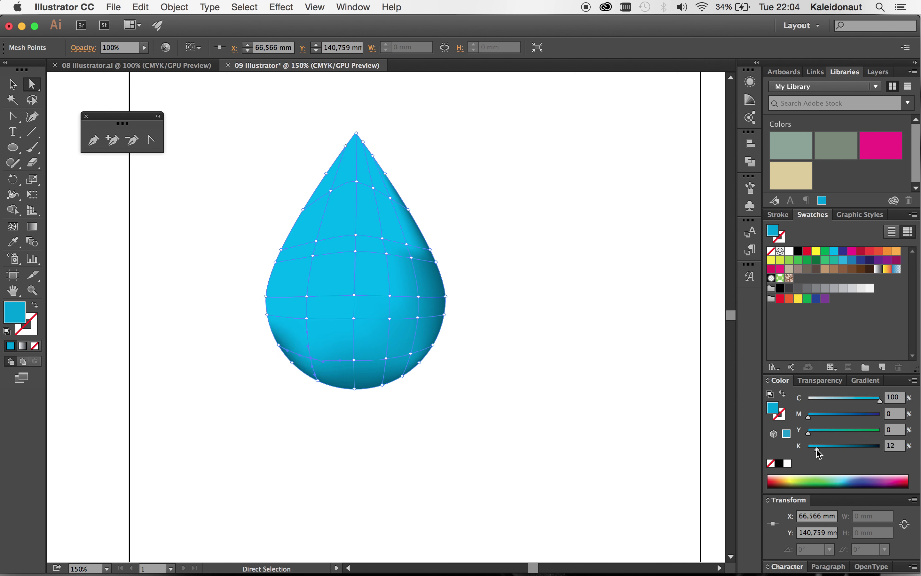
click(628, 458)
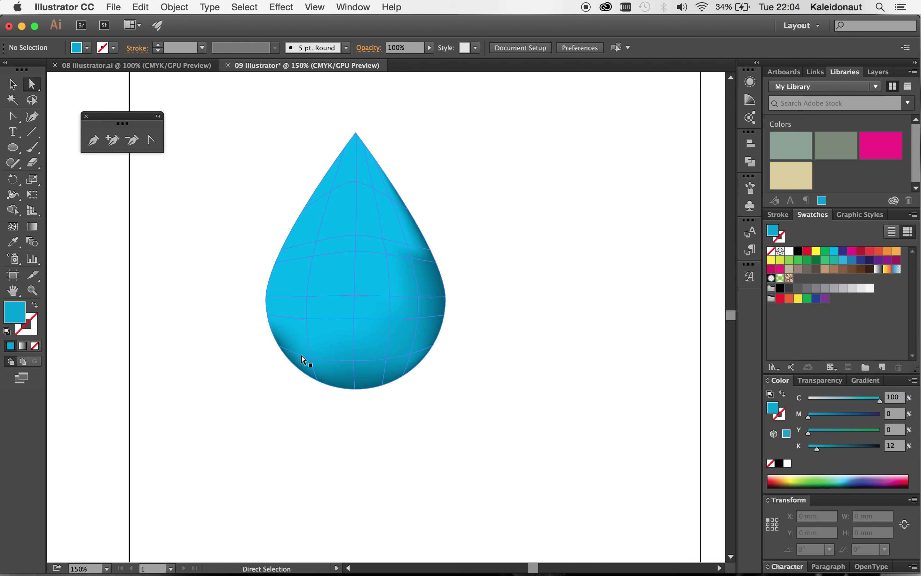
click(310, 356)
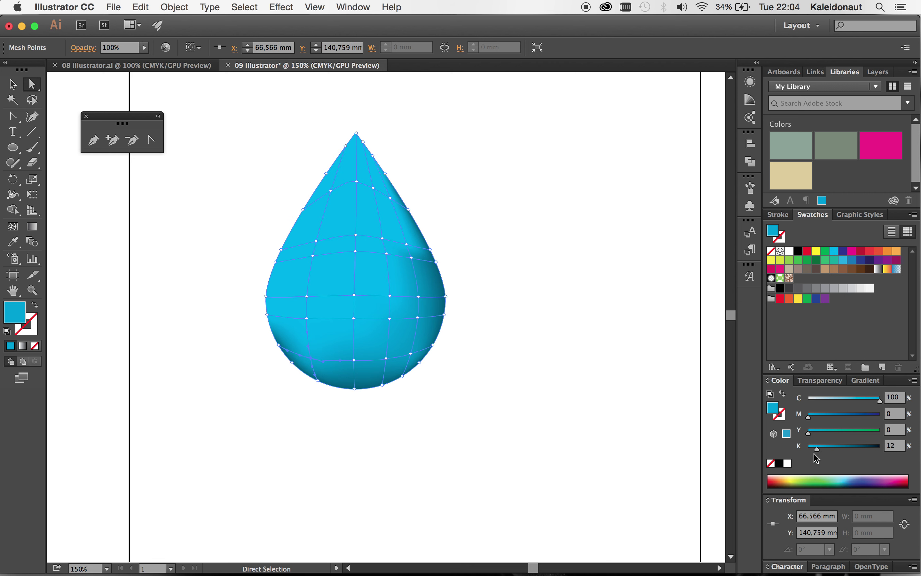
drag(818, 448, 822, 449)
click(267, 314)
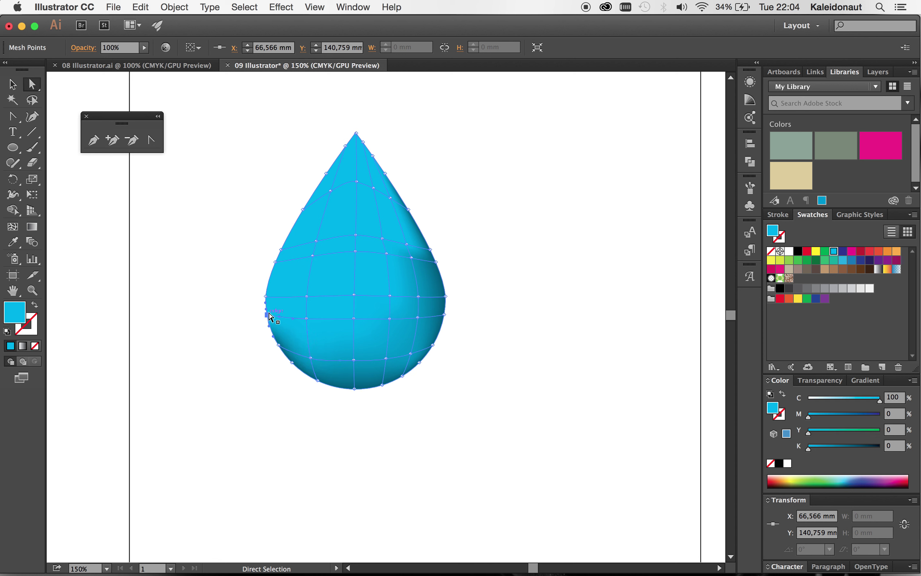
drag(819, 449, 820, 449)
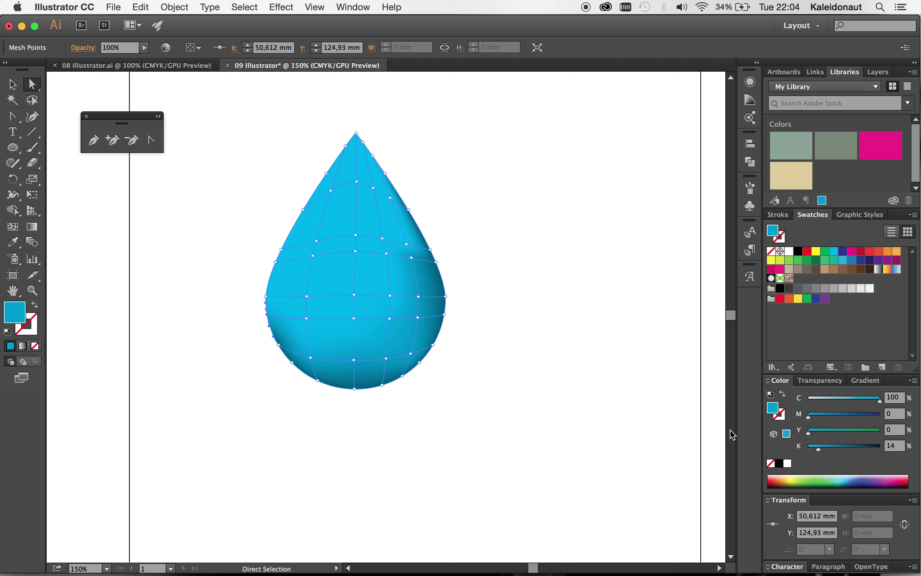
click(819, 451)
drag(818, 452, 815, 452)
click(608, 425)
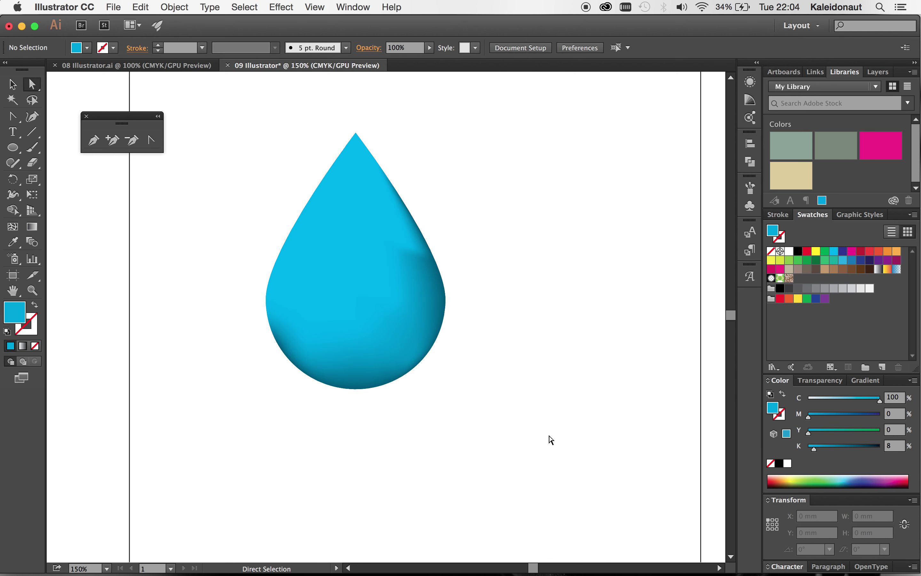
Step: Slightly darken a mesh point on the drop's upper right
click(399, 248)
click(407, 246)
drag(815, 450, 821, 452)
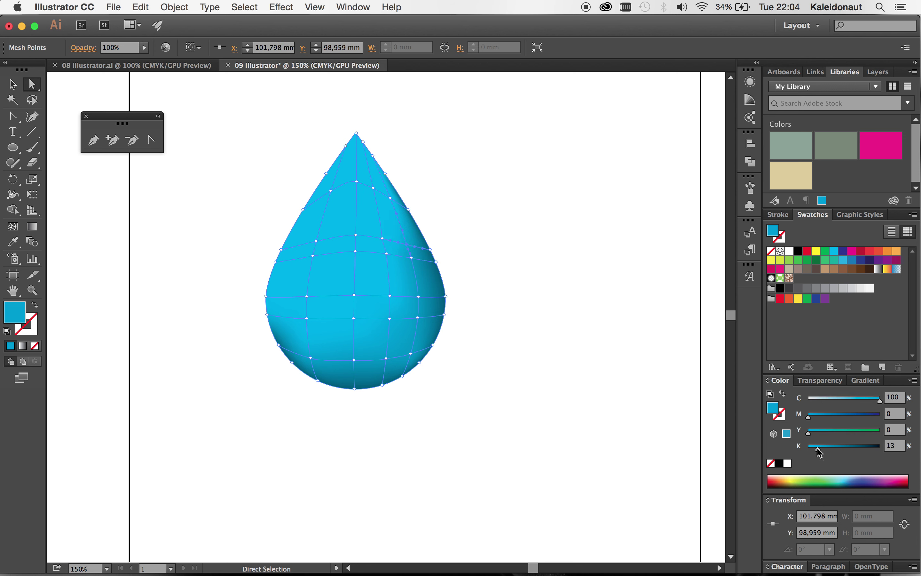
click(532, 436)
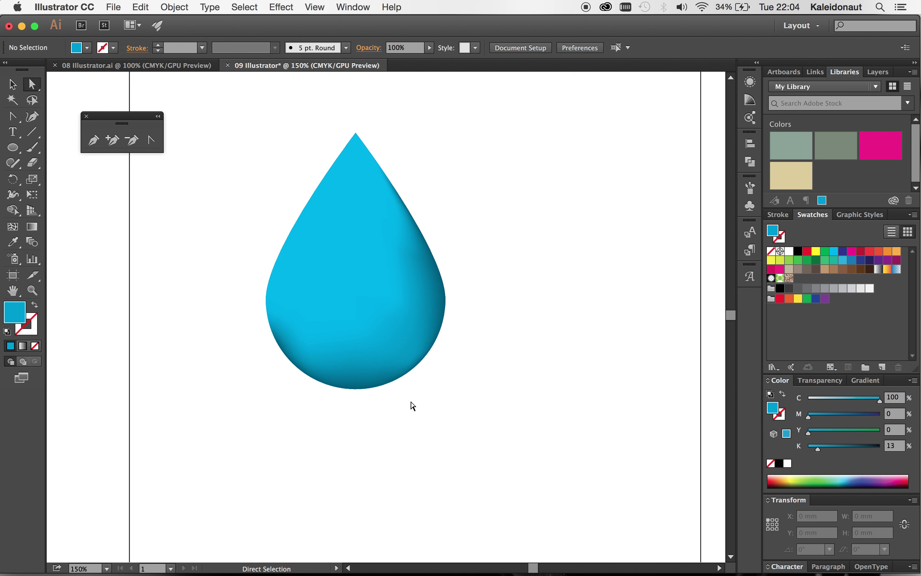
Step: Adjust the black level of several mesh points in the drop's lower right
click(421, 364)
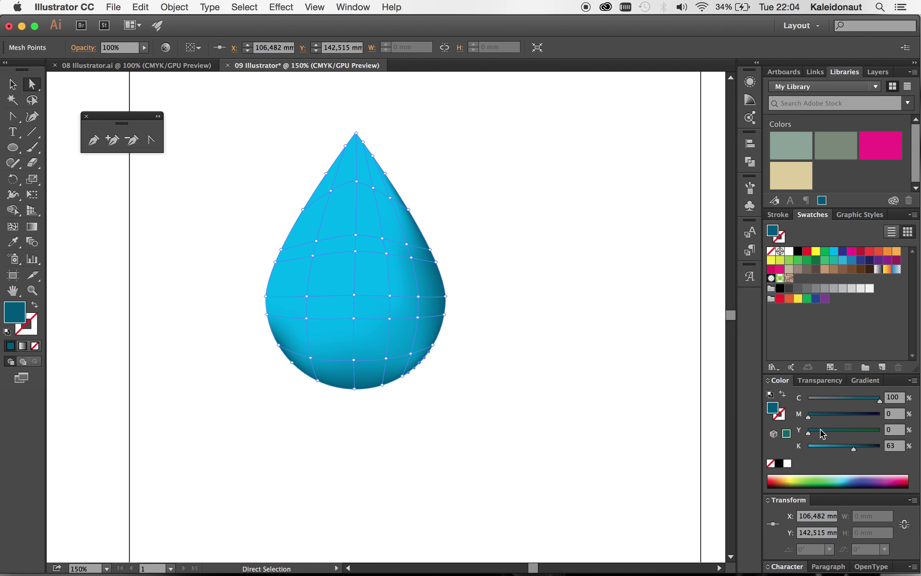
click(861, 451)
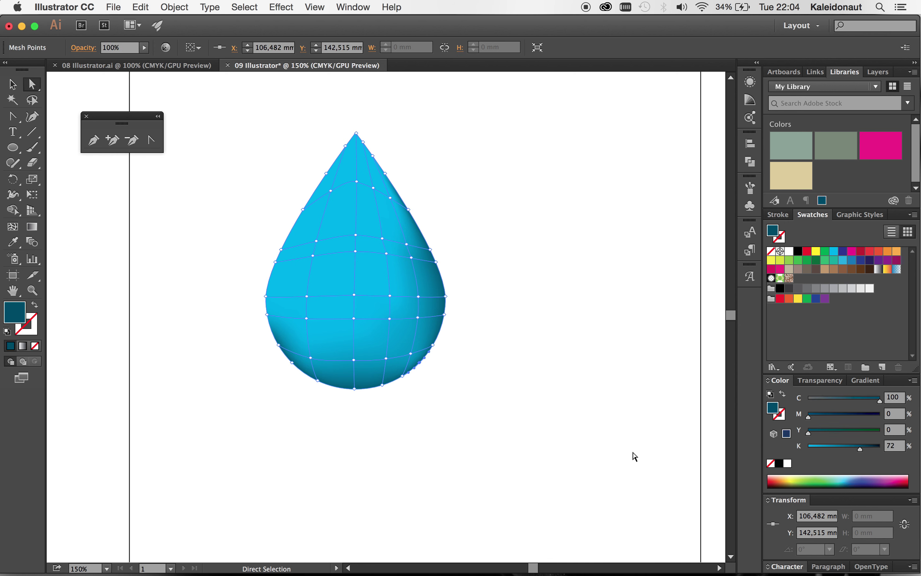
drag(473, 383, 399, 344)
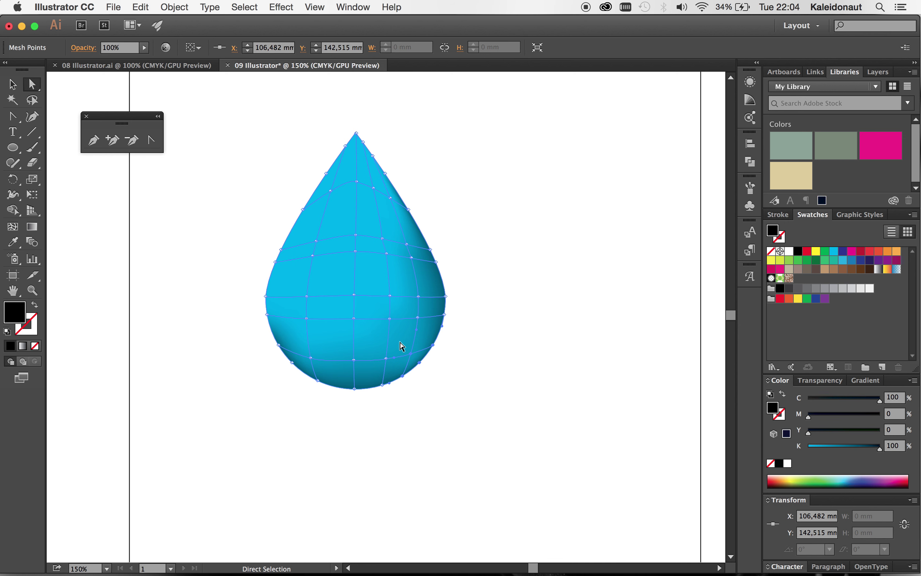
click(874, 450)
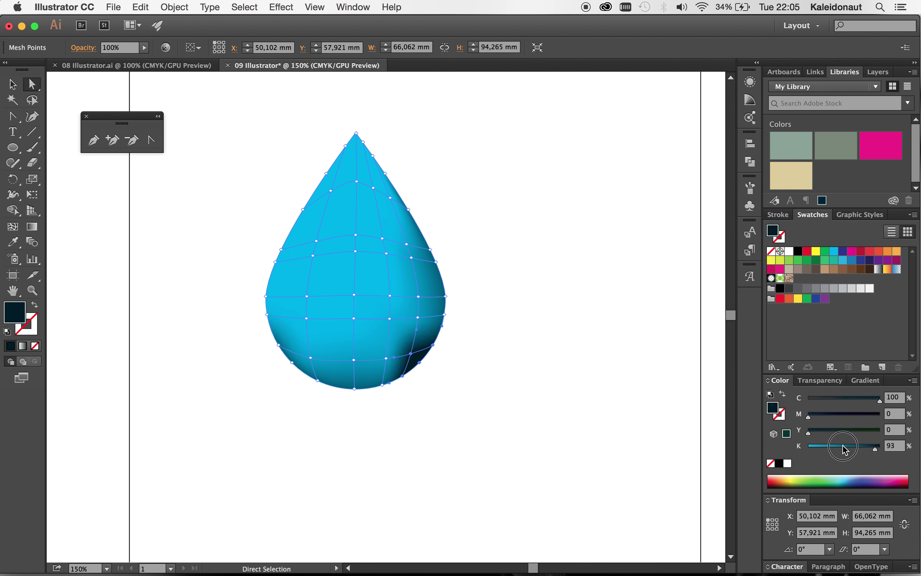
drag(846, 450, 835, 452)
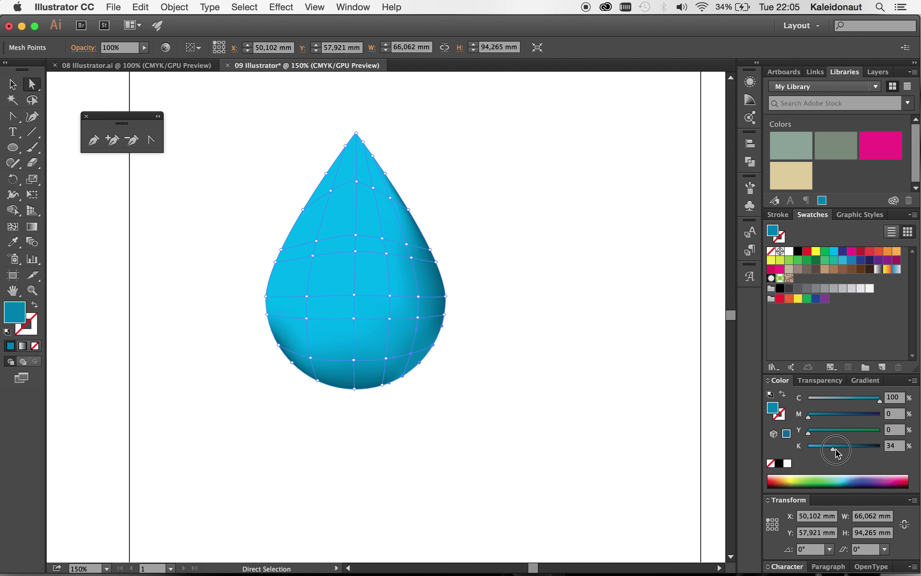
drag(837, 450, 847, 450)
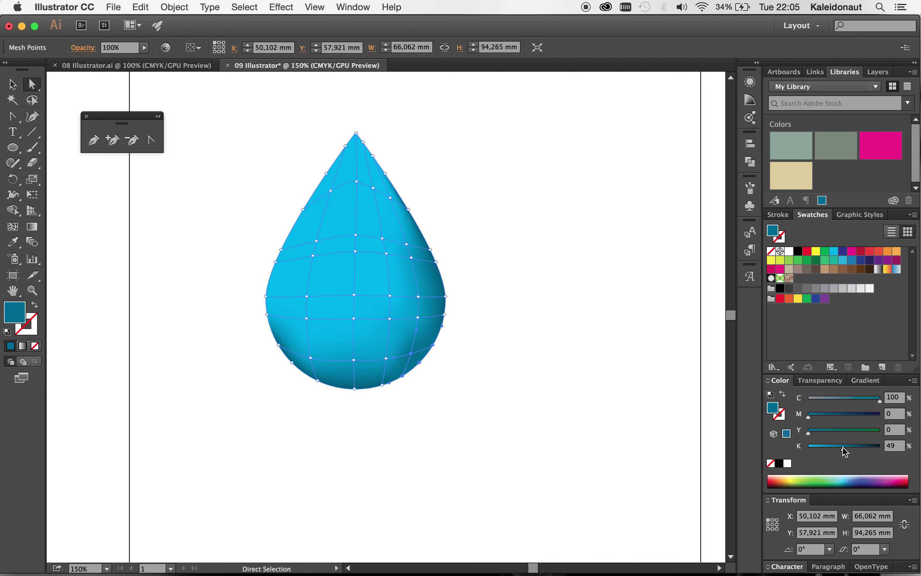
click(523, 419)
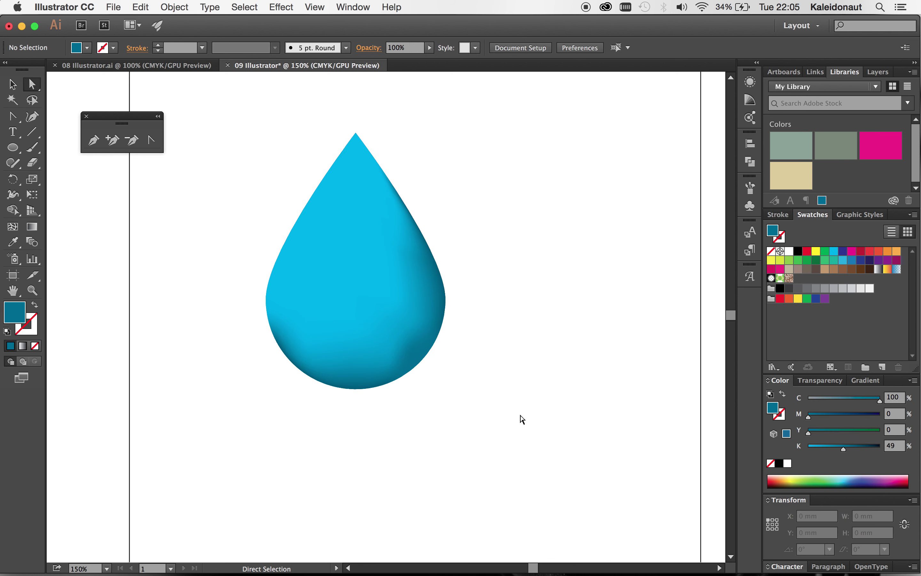
Step: Fine-tune individual lower-half mesh points to between 17% and 30% black
click(399, 371)
drag(844, 450, 833, 451)
click(628, 423)
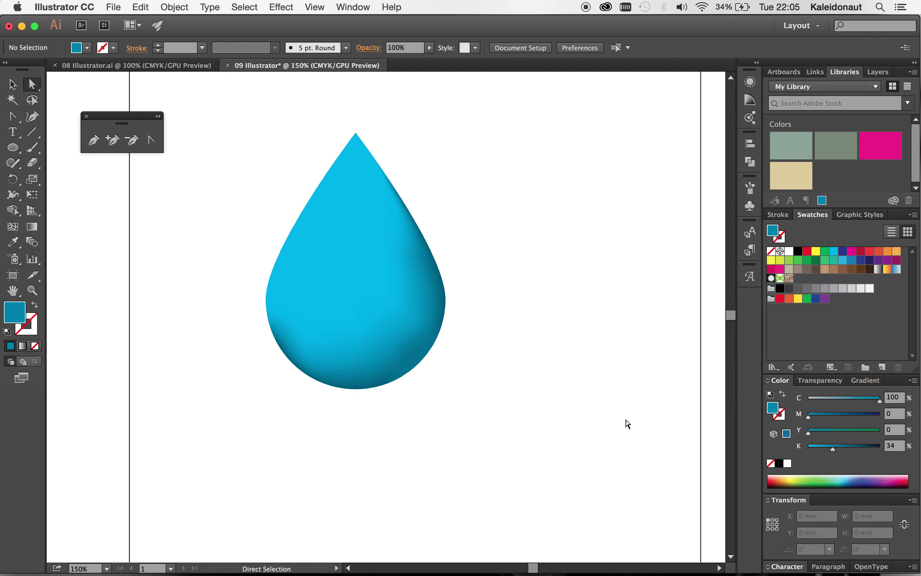
click(419, 316)
drag(833, 451, 832, 452)
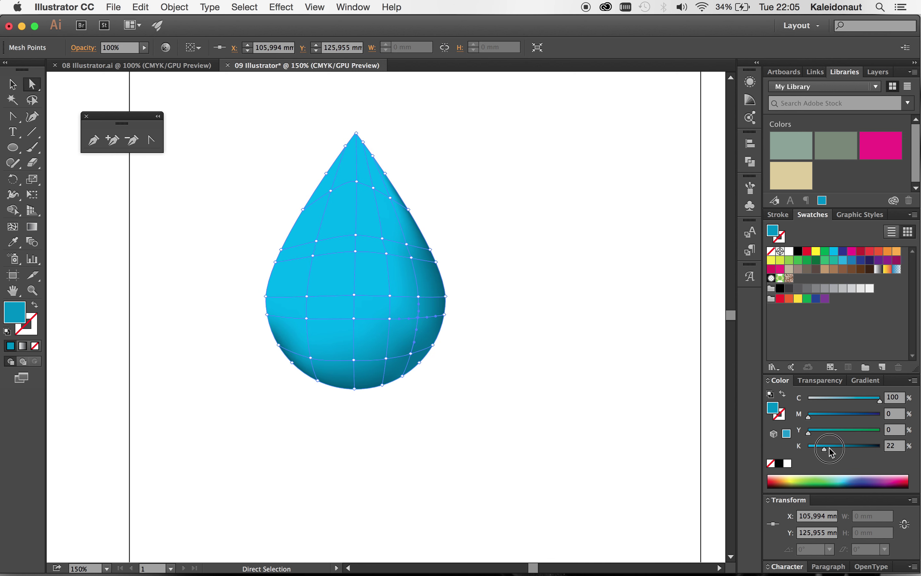
click(591, 351)
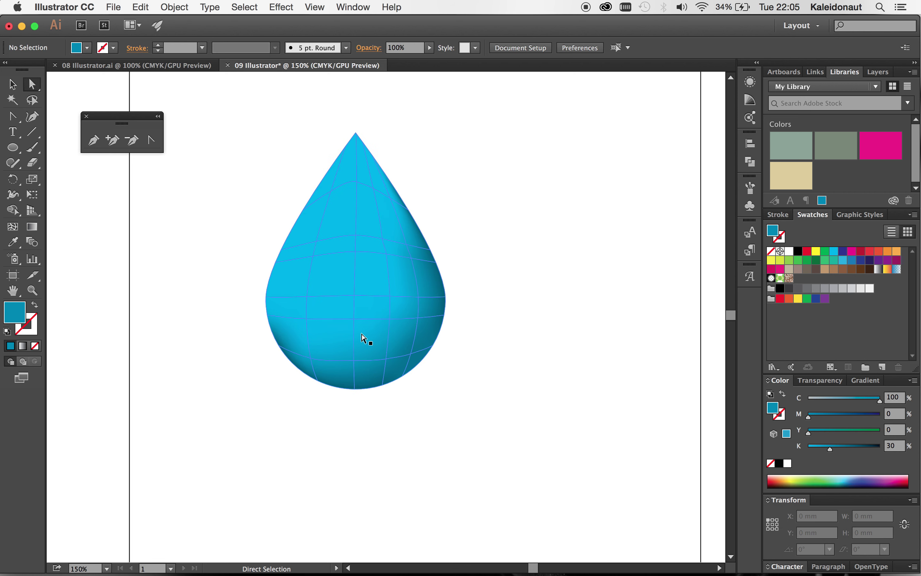
click(311, 355)
drag(849, 448, 834, 454)
click(651, 474)
Step: Turn a mesh point near the drop's top left white (C 0%) as a highlight
click(331, 190)
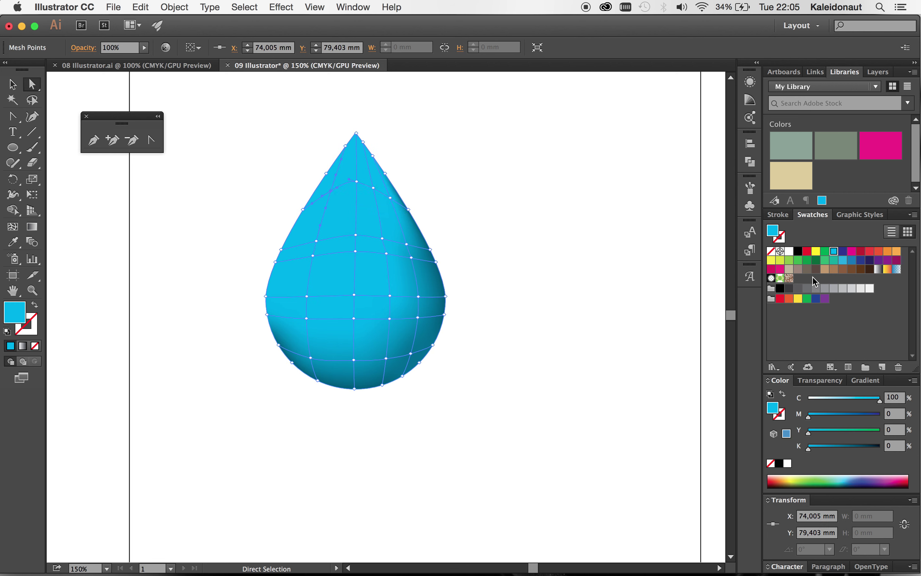
click(836, 400)
drag(836, 403, 708, 404)
click(572, 348)
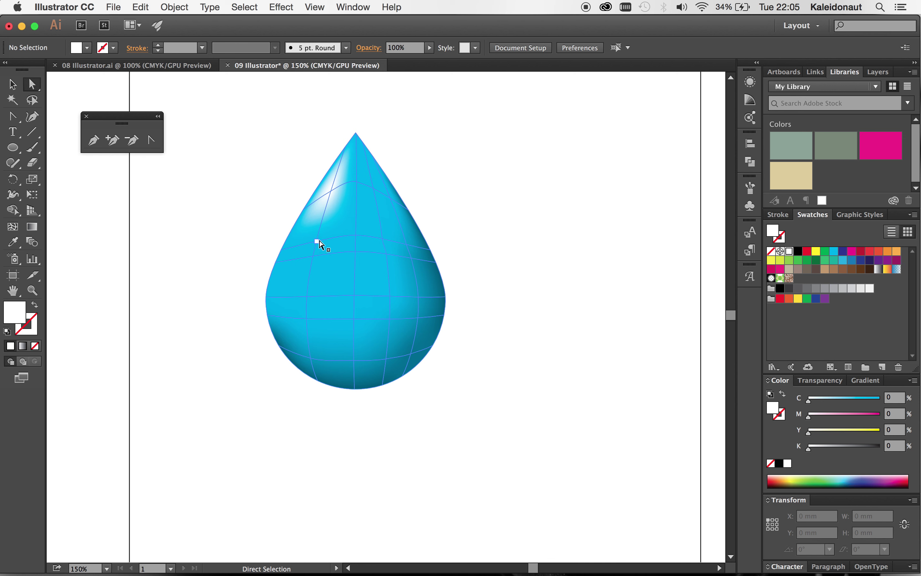
Step: Set the two mesh points beside the highlight to 58% cyan to soften it
click(320, 241)
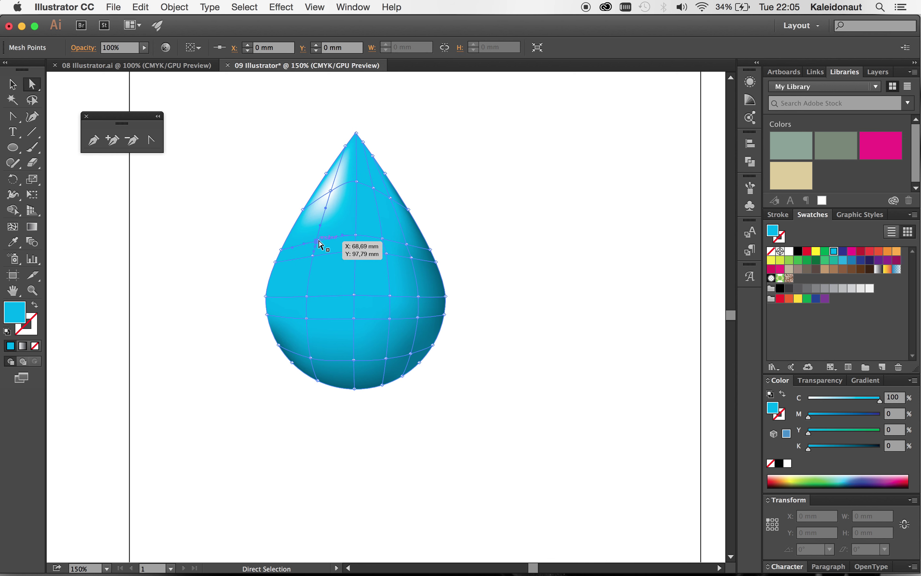
click(358, 187)
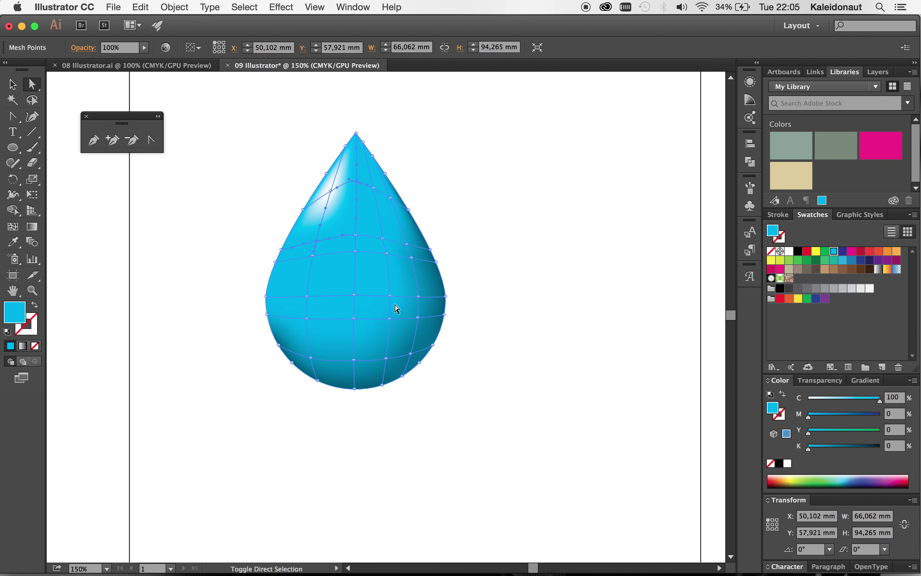
click(866, 400)
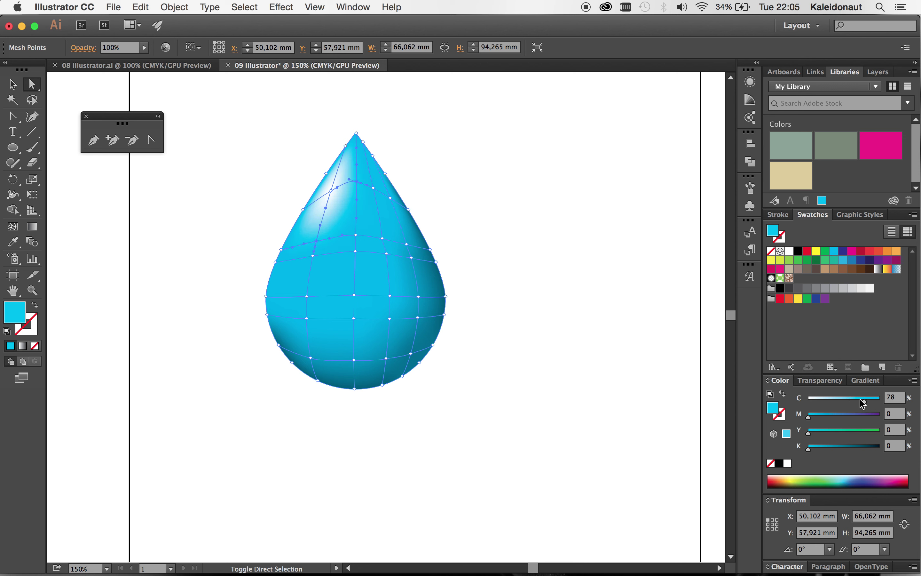
drag(865, 403, 852, 404)
click(595, 423)
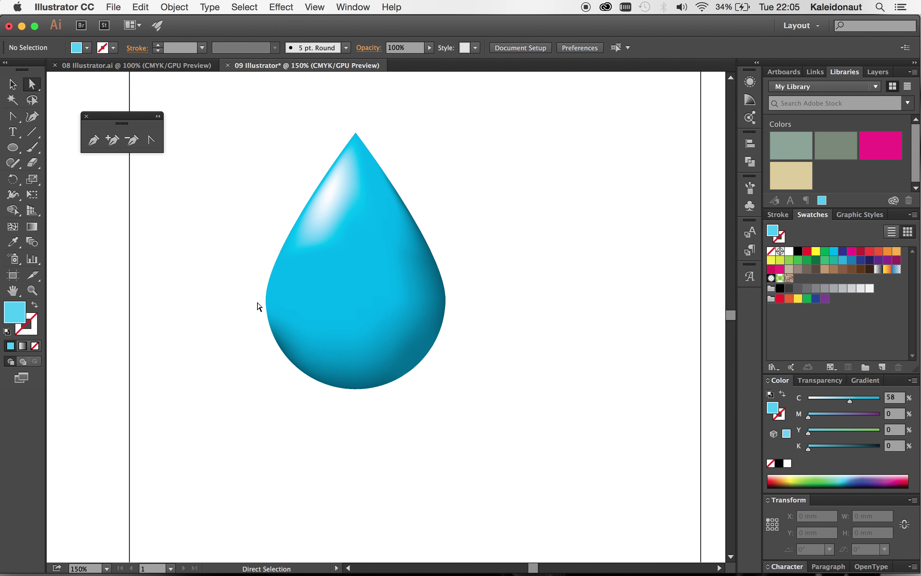
Step: Add black to two left-edge mesh points, bringing the first to 26% K
click(266, 313)
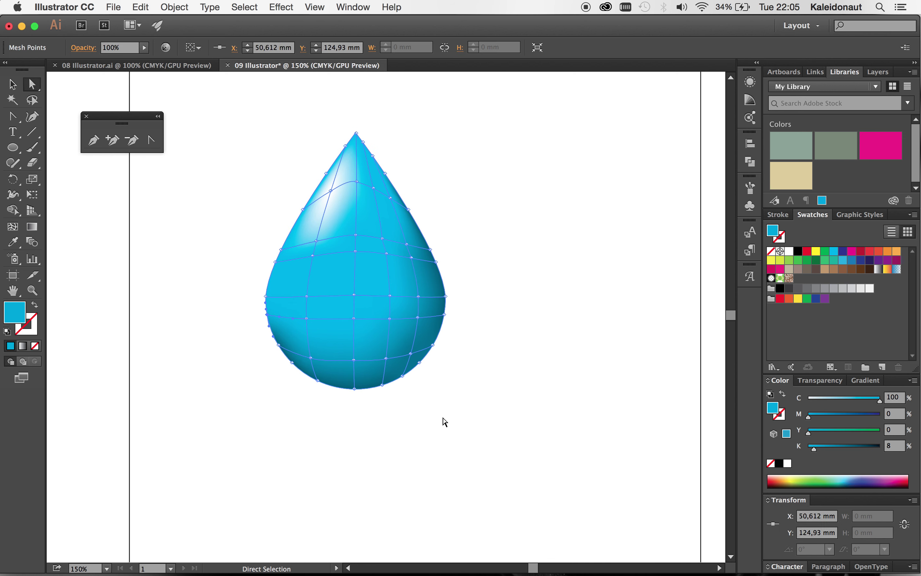
click(821, 450)
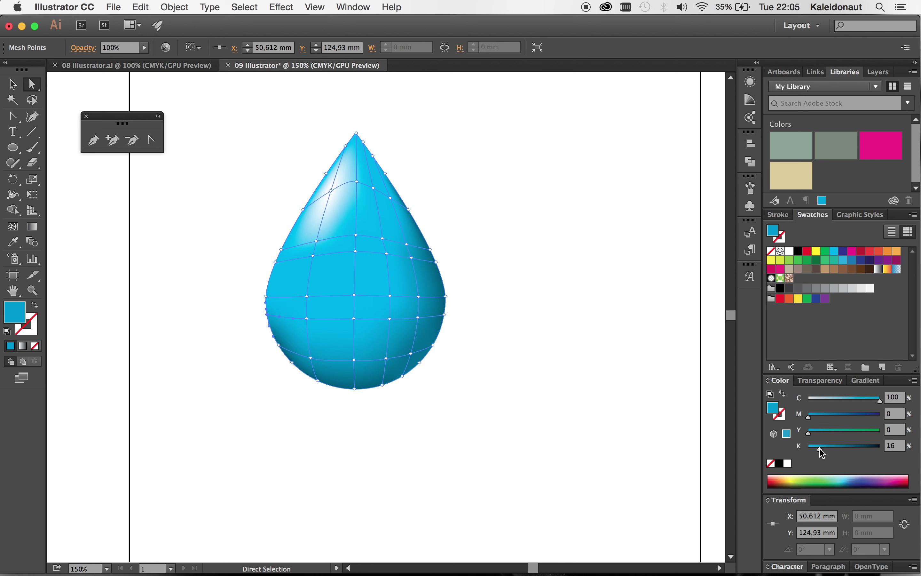
click(267, 296)
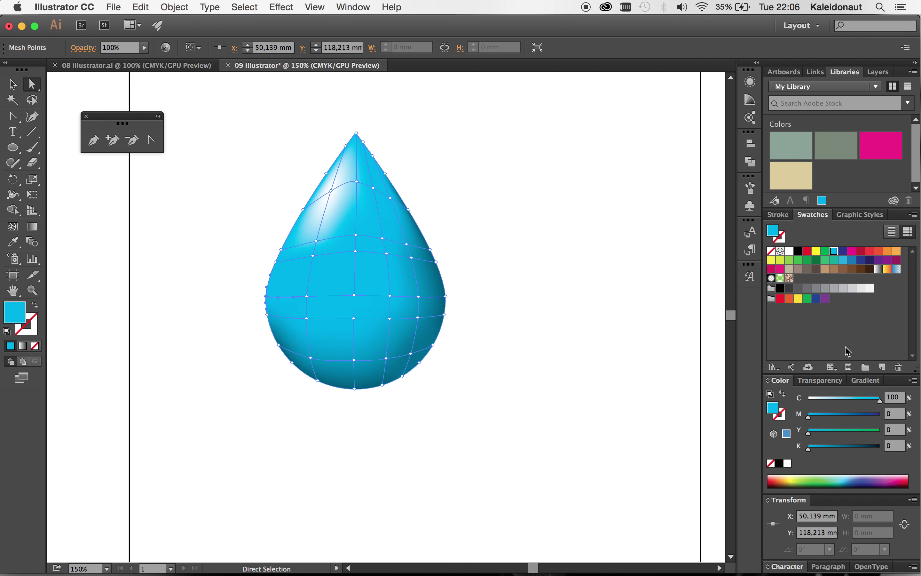
click(820, 449)
drag(821, 450, 825, 449)
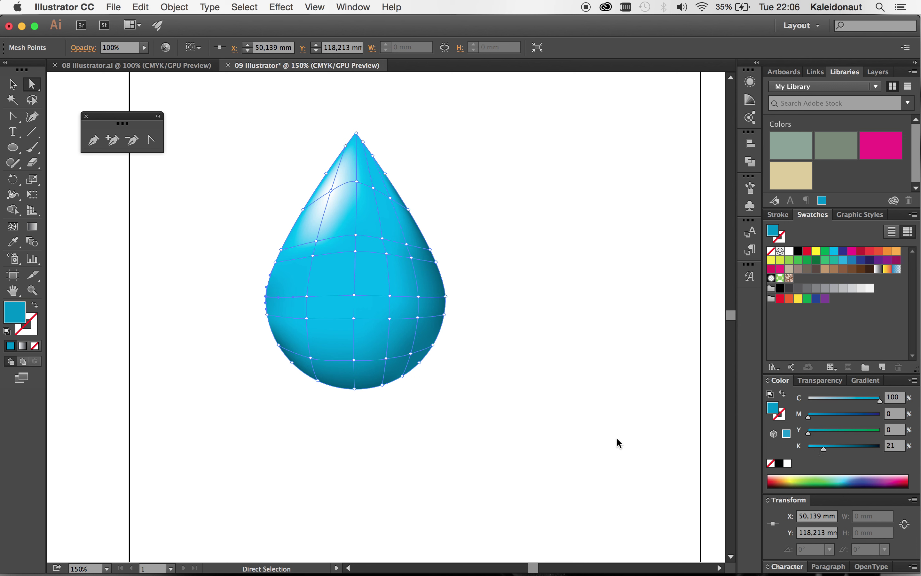
click(499, 462)
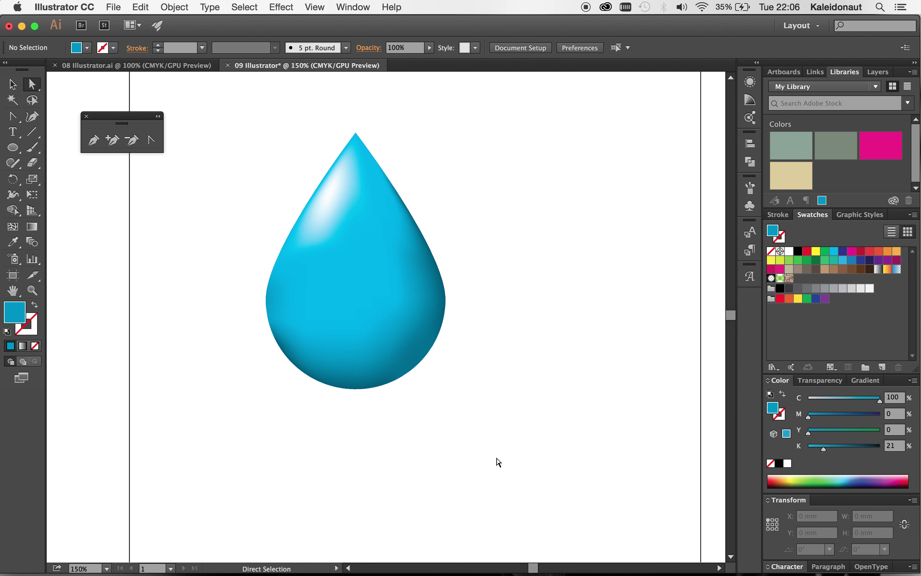
click(267, 322)
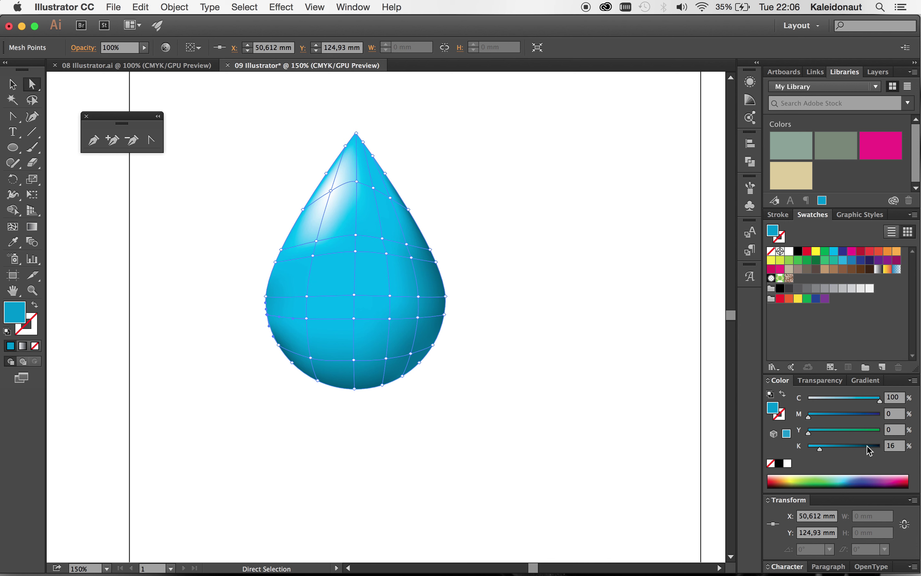
click(830, 452)
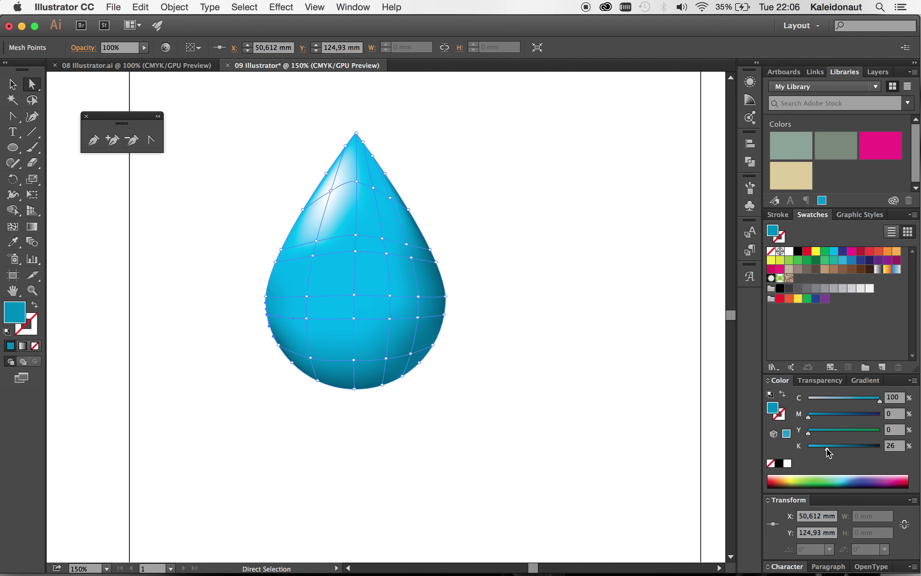
click(599, 456)
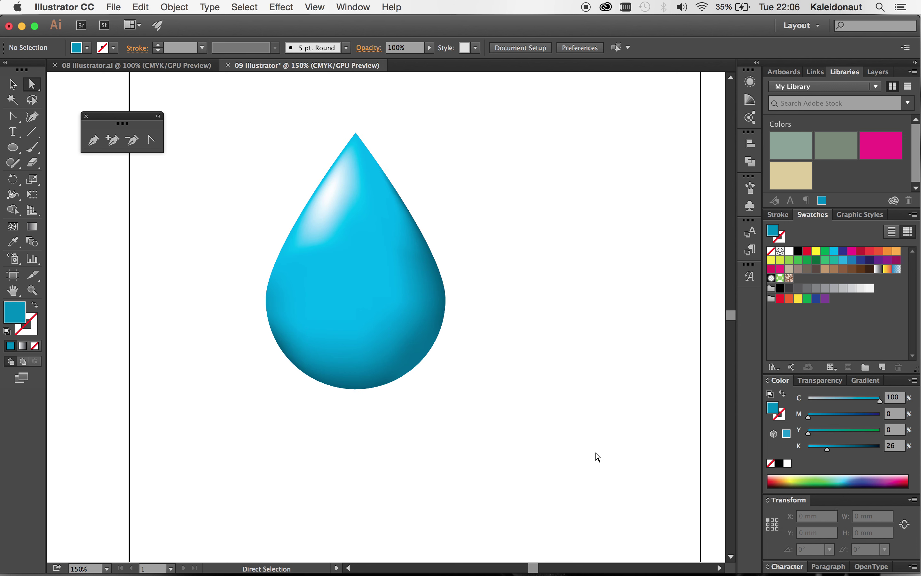
Step: Zoom out and move the glossy drop to the artboard's upper left
key(super+minus)
key(super+minus)
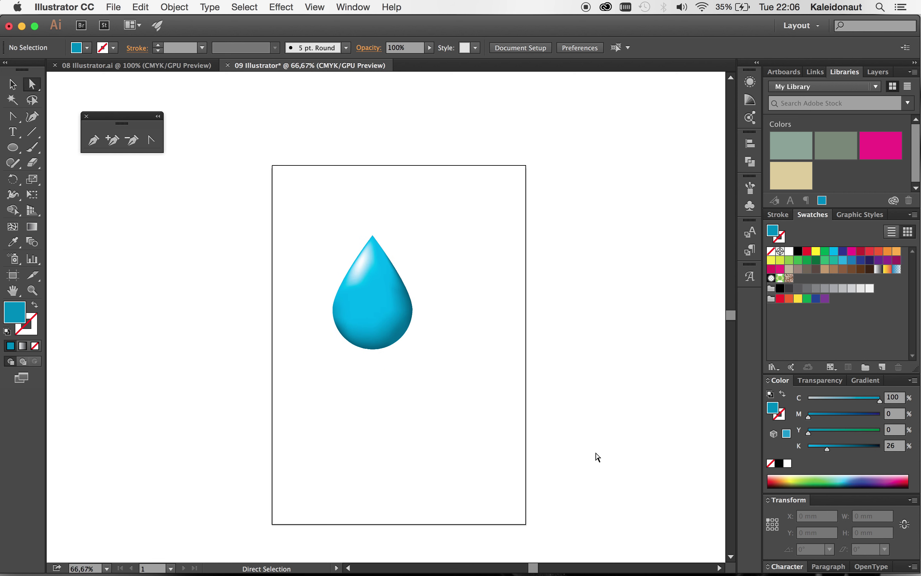
key(v)
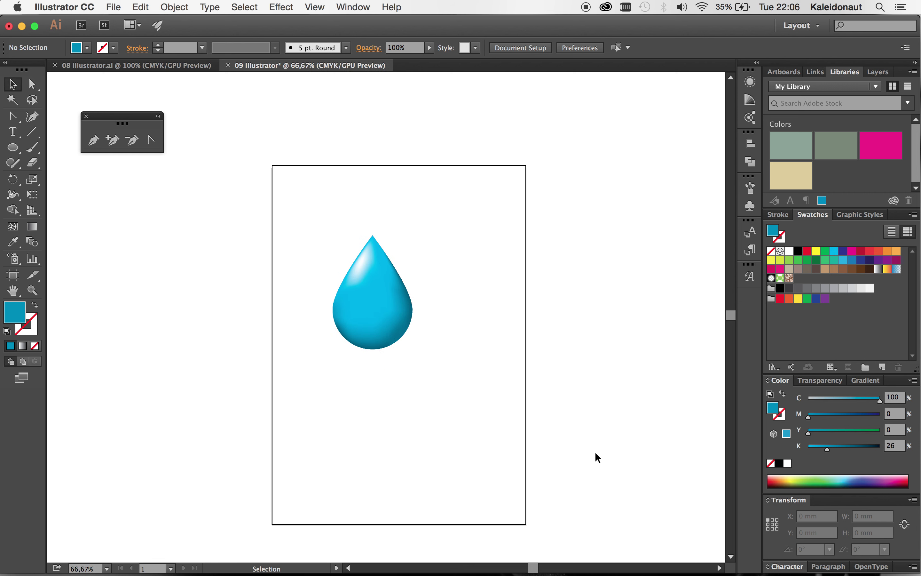
drag(403, 315, 362, 258)
click(366, 293)
click(328, 274)
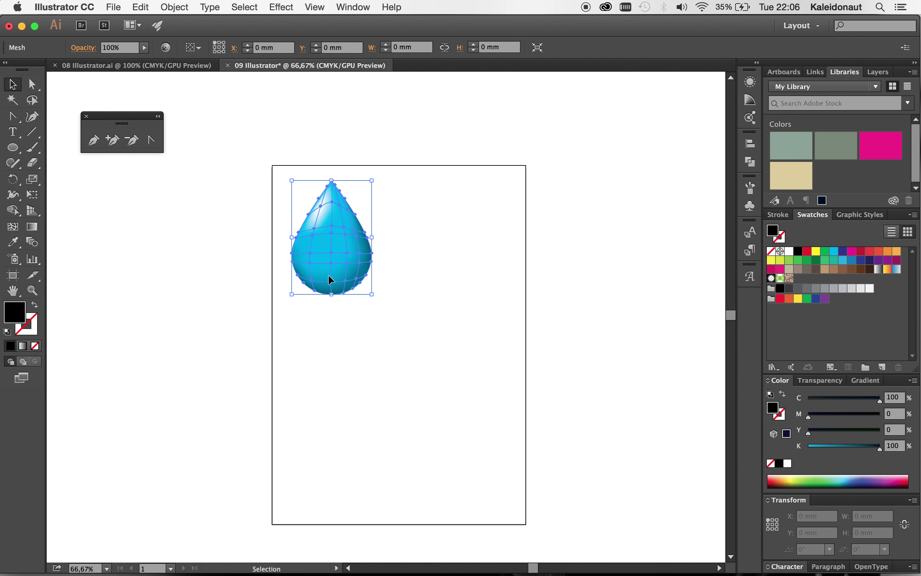
Step: Alt-drag copies of the drop to the top right, bottom right and bottom left, forming a two-by-two grid
mouse_move(329, 273)
mouse_down()
mouse_move(373, 329)
mouse_move(442, 263)
mouse_up()
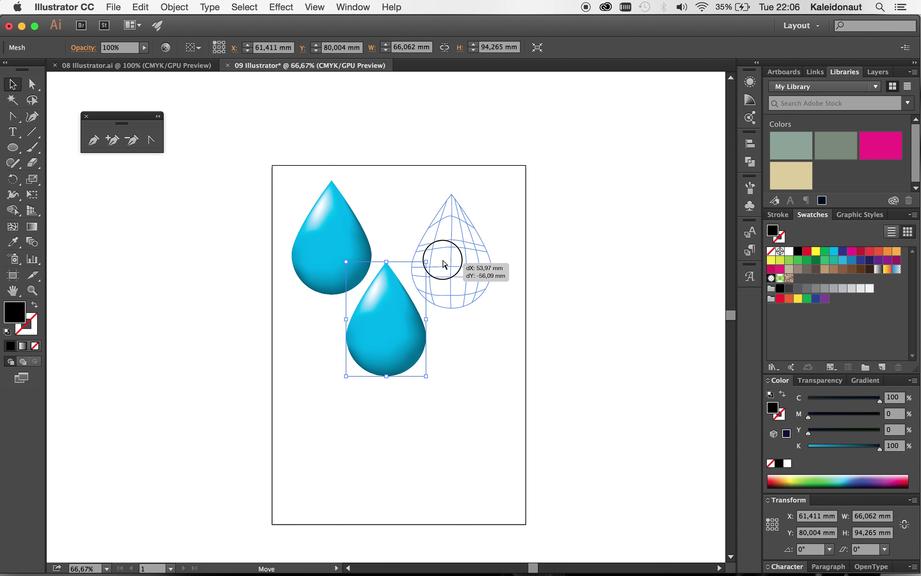
drag(404, 341, 474, 433)
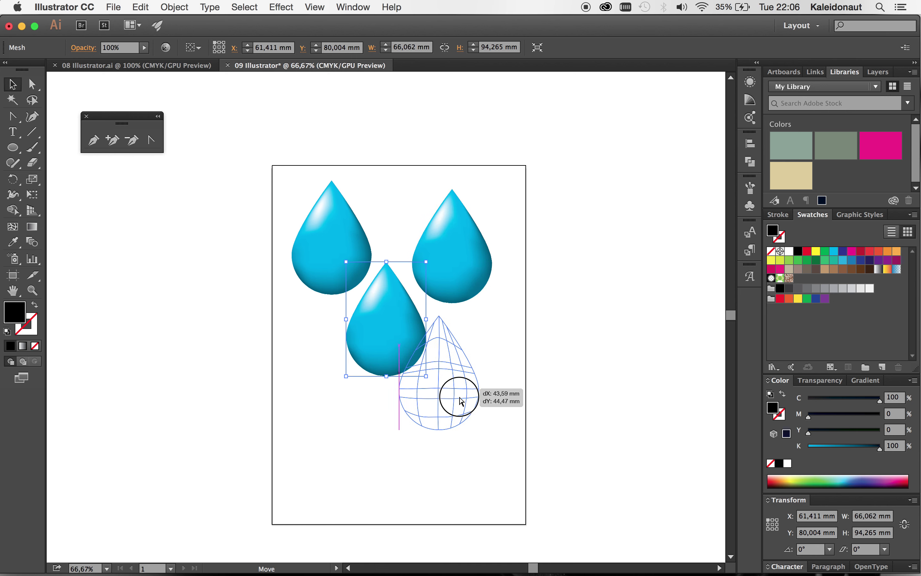
drag(351, 260, 350, 443)
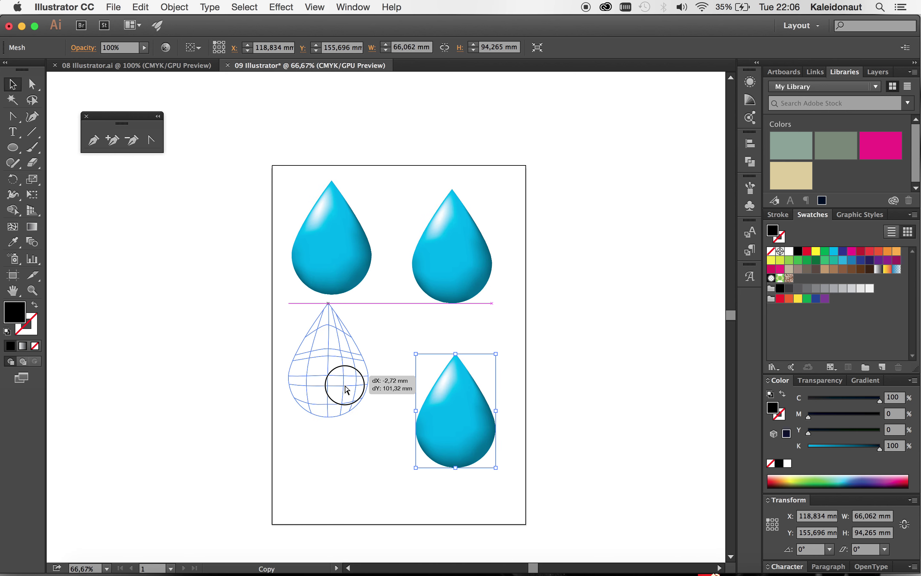
drag(348, 438, 353, 428)
click(579, 439)
Step: Zoom to 100% and select the top-right drop with Direct Selection
key(a)
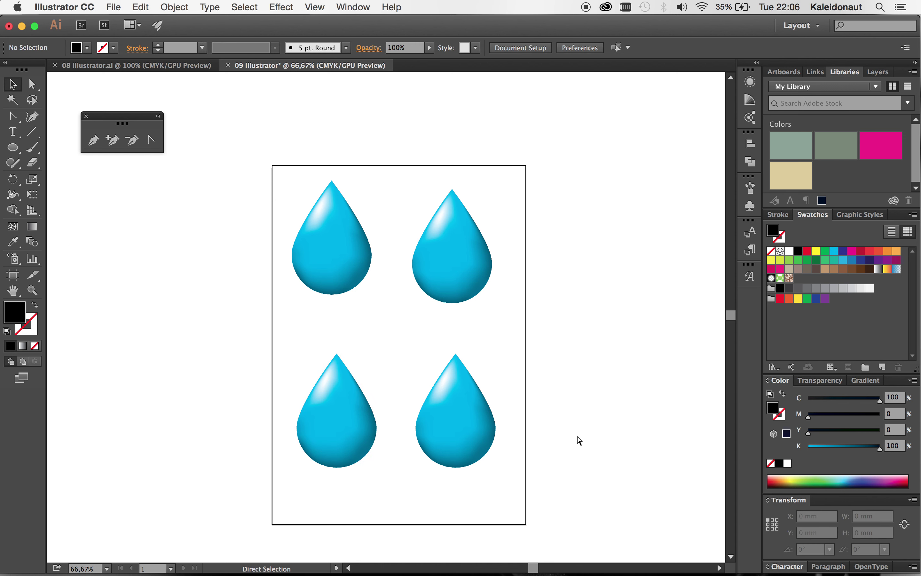
key(super+1)
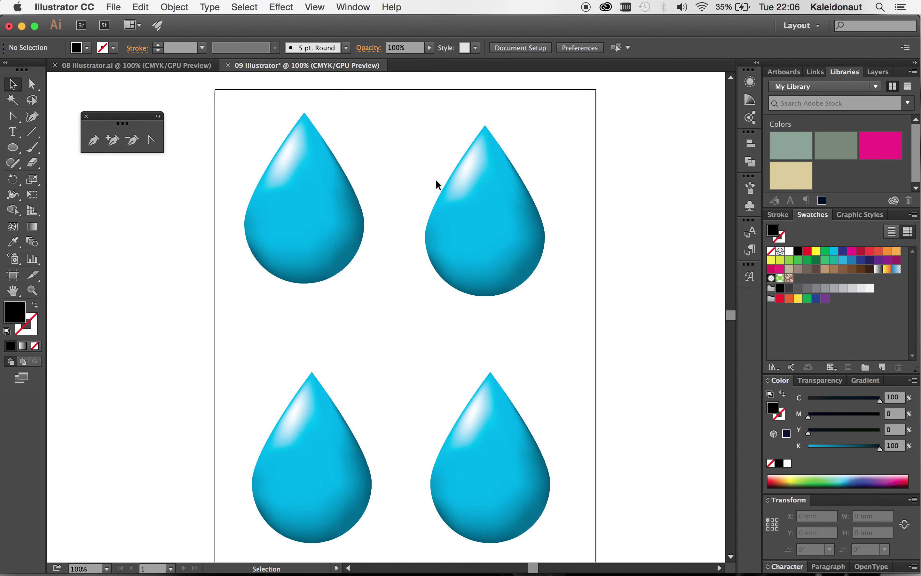
click(455, 186)
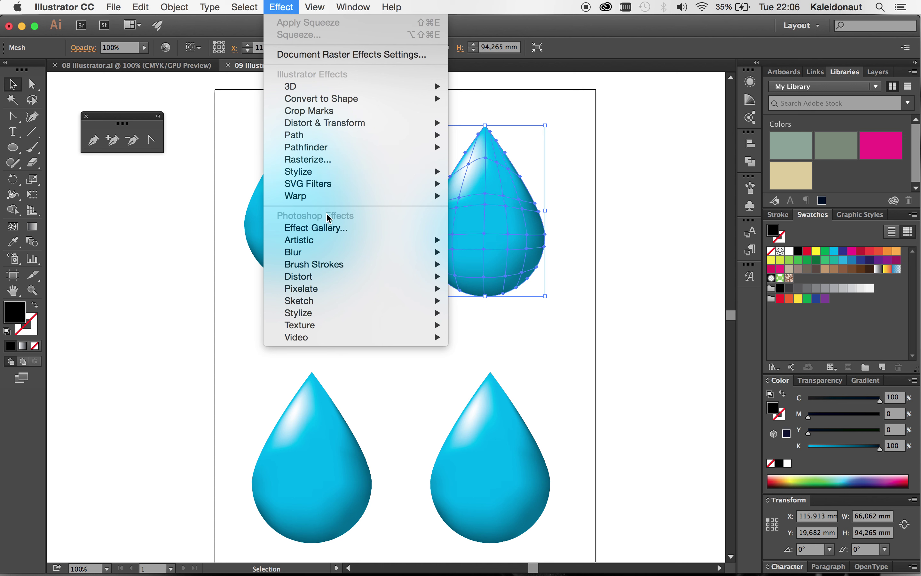
mouse_move(295, 196)
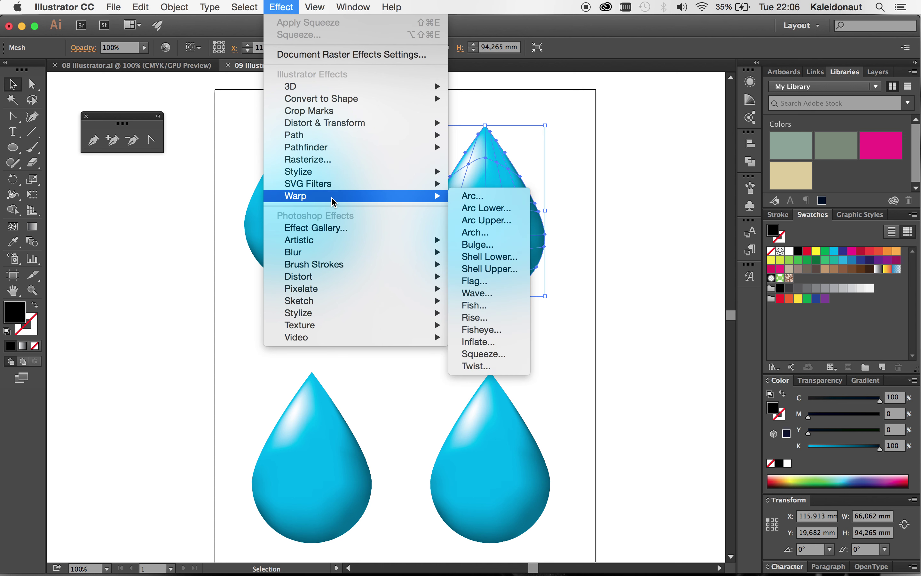
Step: Warp the top-right drop into a crescent with a vertical Arc at -100% bend
click(495, 195)
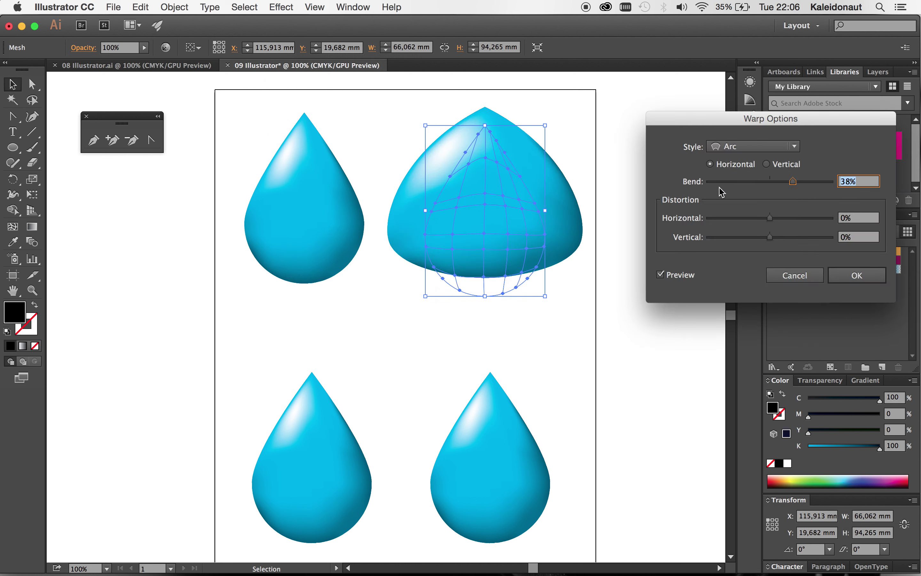
click(683, 276)
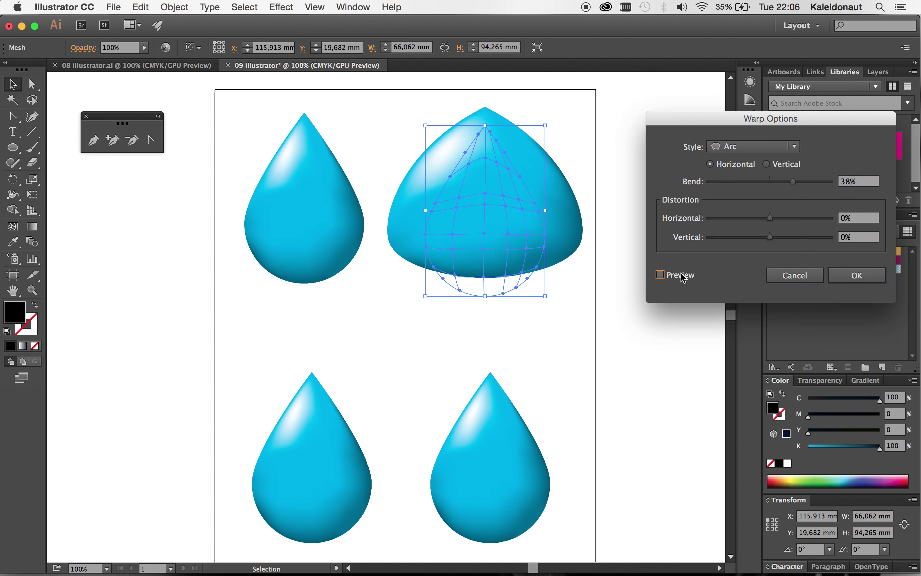
click(780, 168)
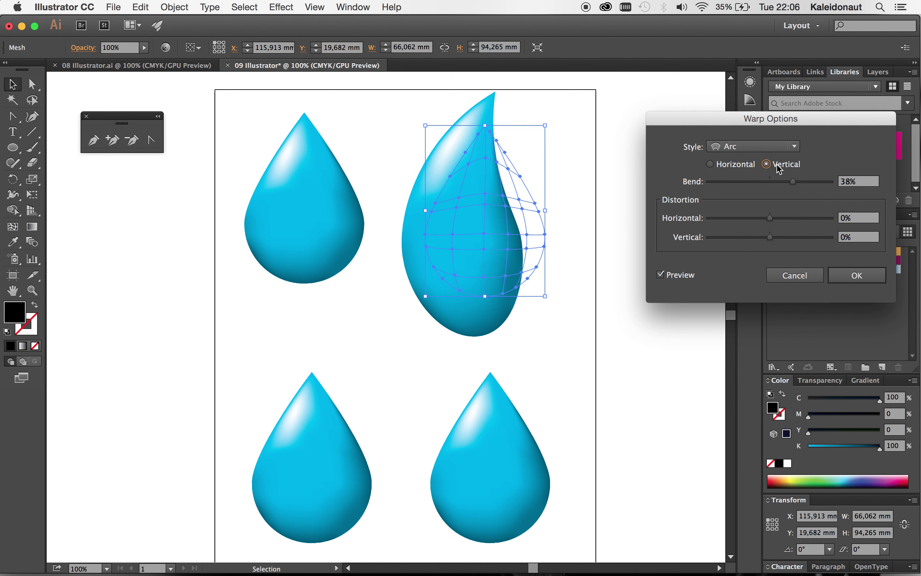
drag(761, 182, 710, 187)
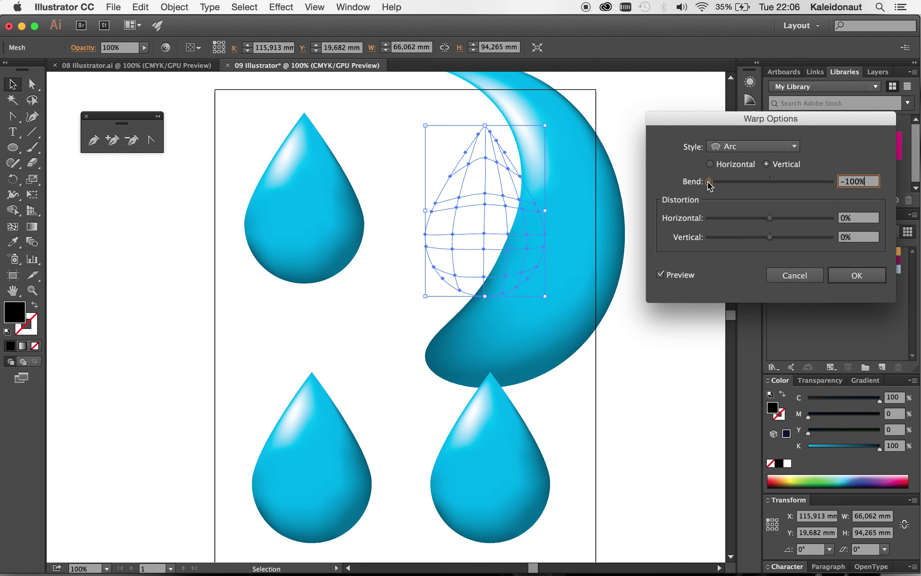
click(847, 285)
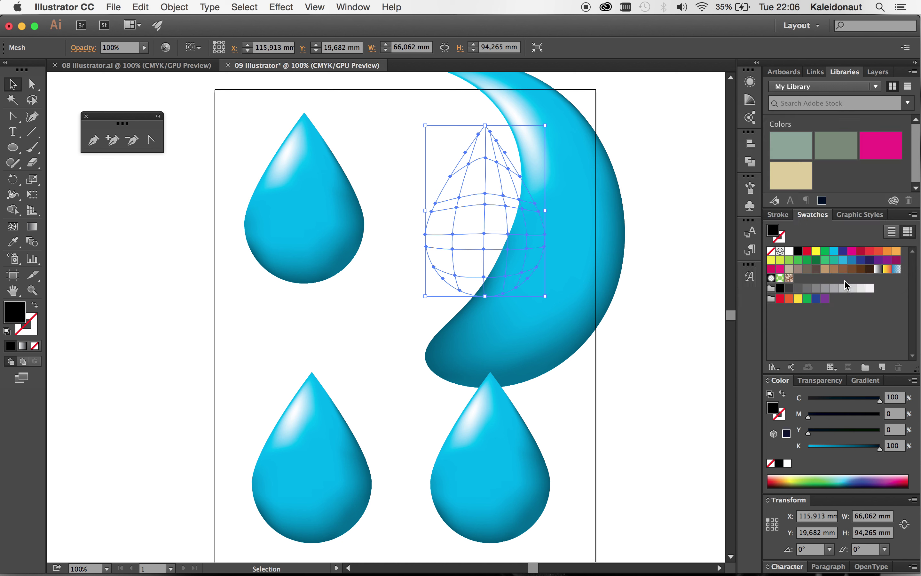
key(super+minus)
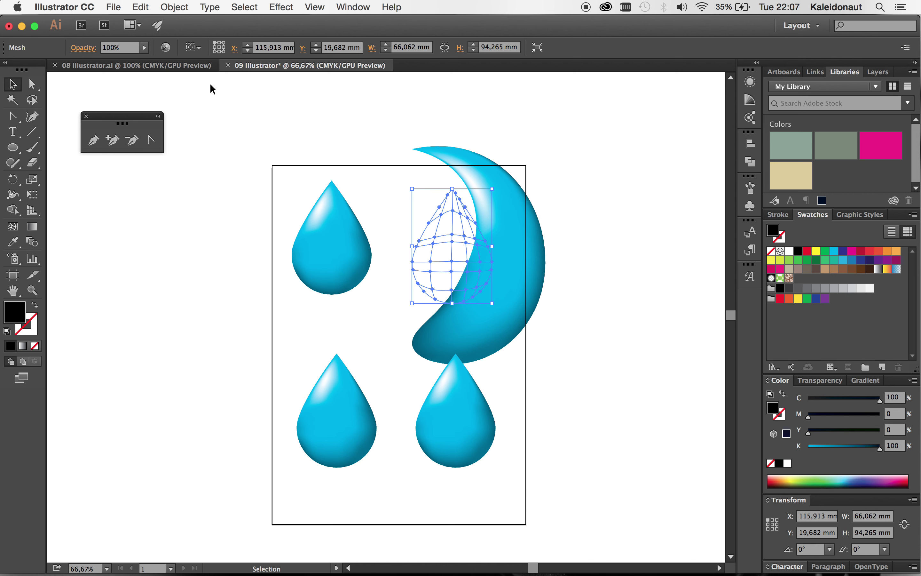
Step: Expand the crescent's appearance to mesh, shrink it to about 61×100 mm and move it into its corner
click(178, 7)
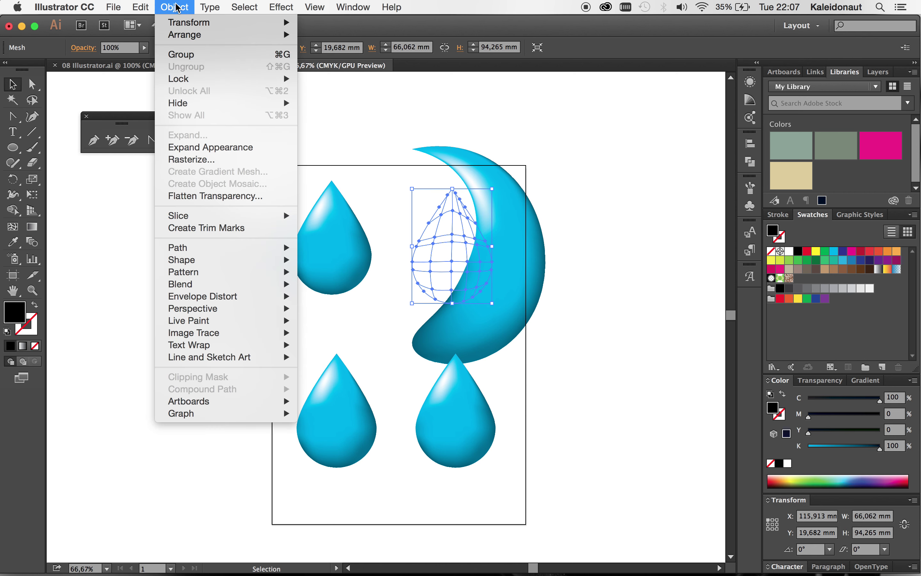
click(212, 147)
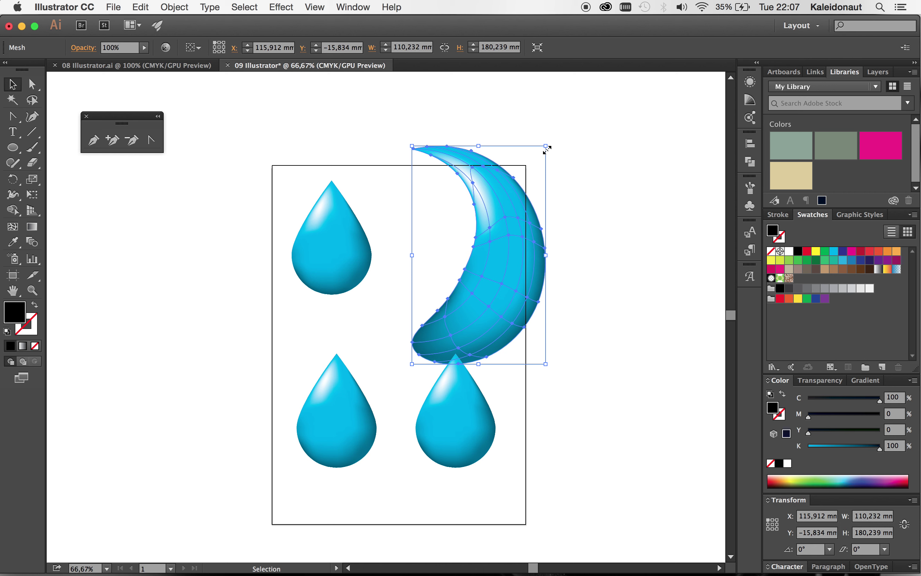
drag(547, 149, 517, 195)
drag(496, 269, 476, 261)
click(549, 306)
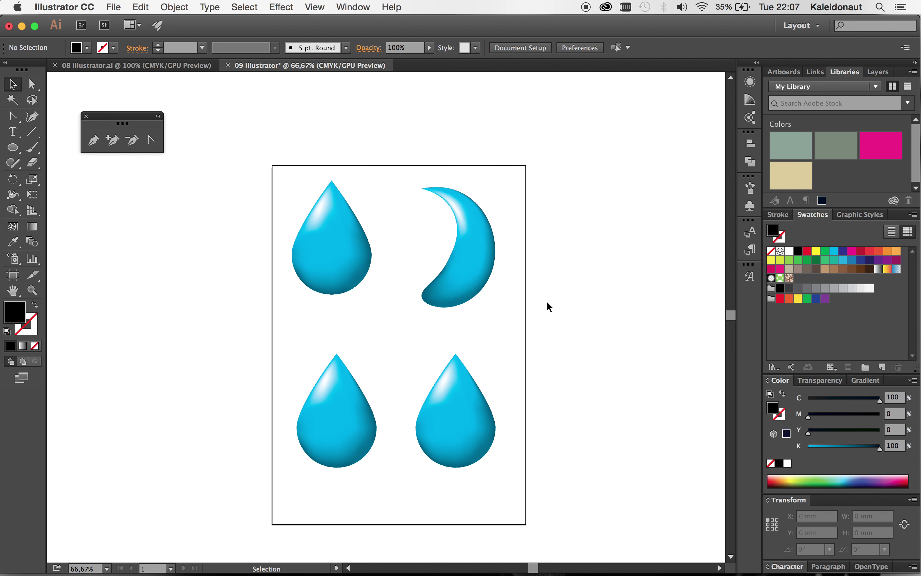
key(super+1)
Step: Apply a Flag warp with -84% bend to the bottom-left drop
click(308, 421)
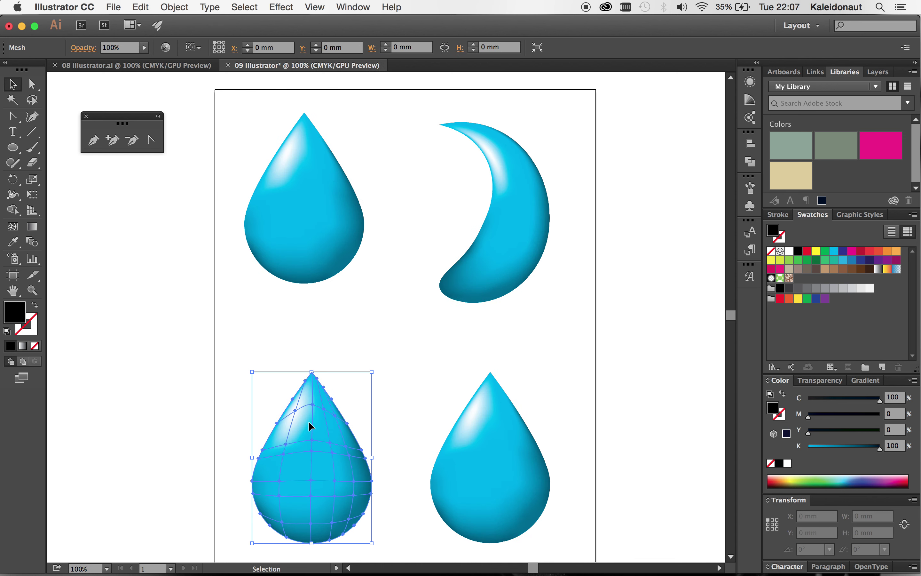
scroll(308, 421, down, 2)
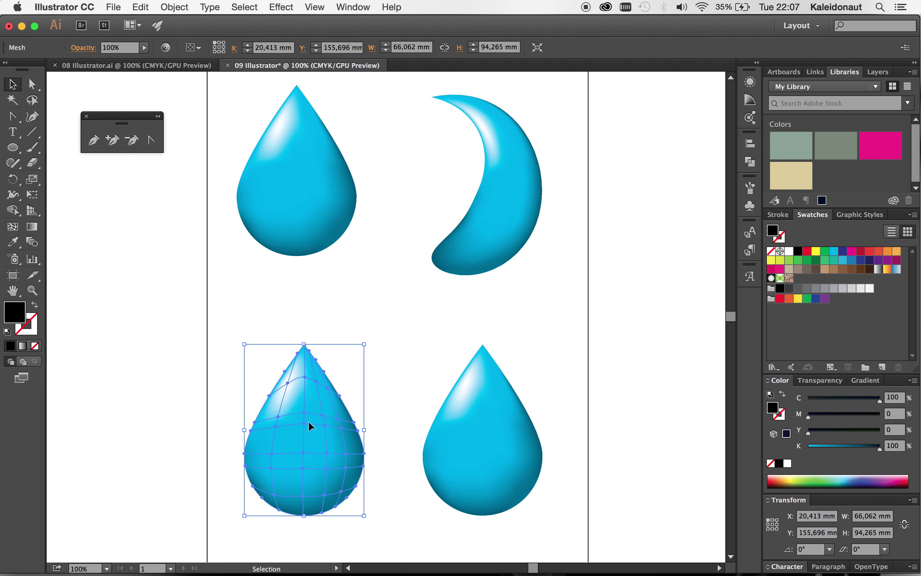
click(281, 7)
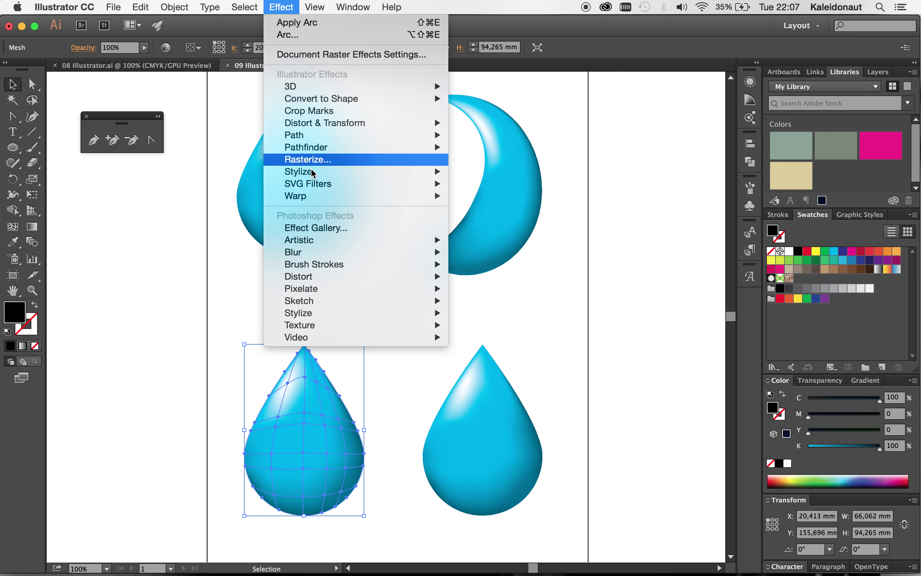
mouse_move(295, 195)
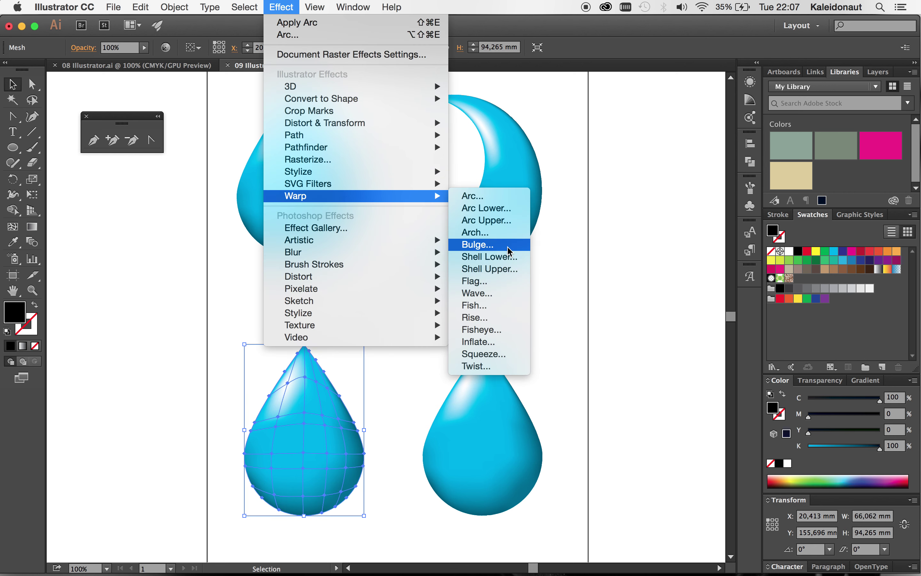
click(479, 232)
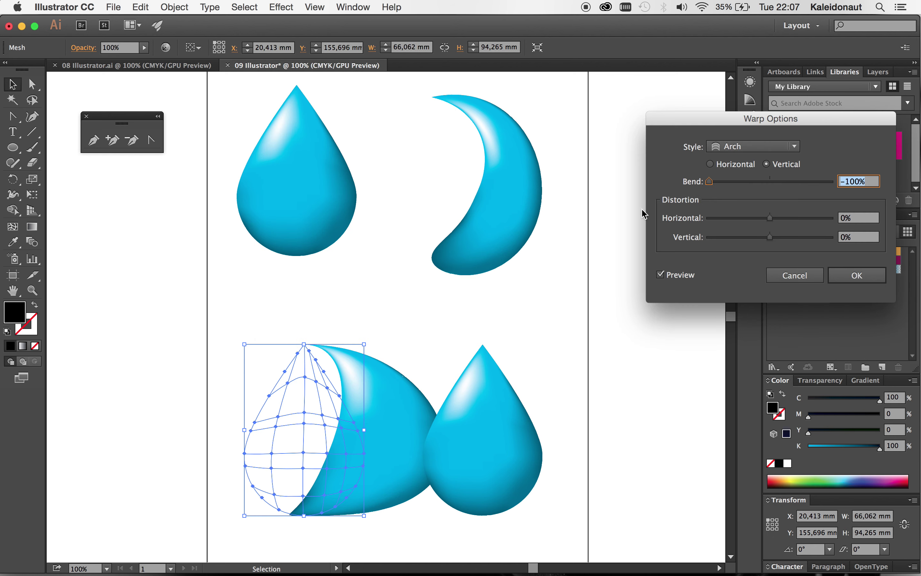
click(768, 148)
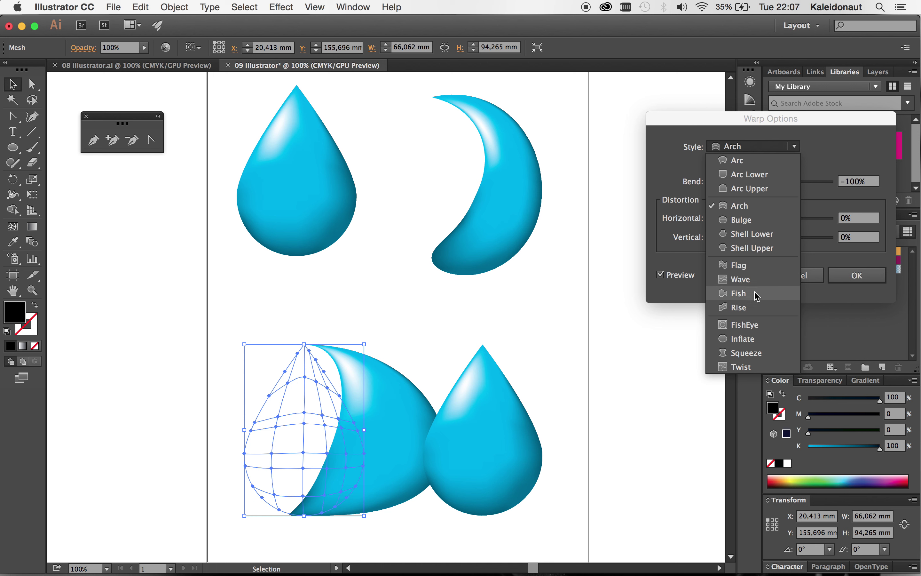
click(754, 266)
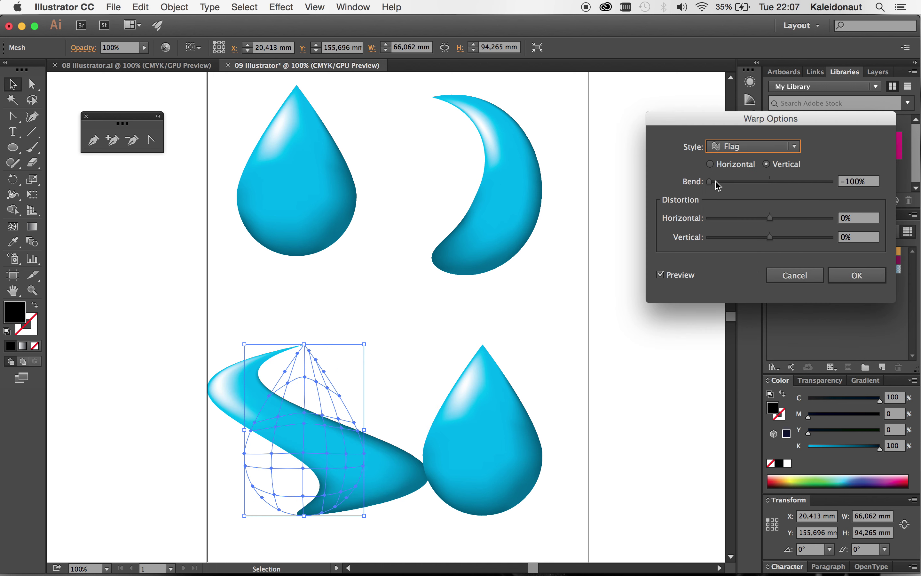
drag(716, 181, 719, 182)
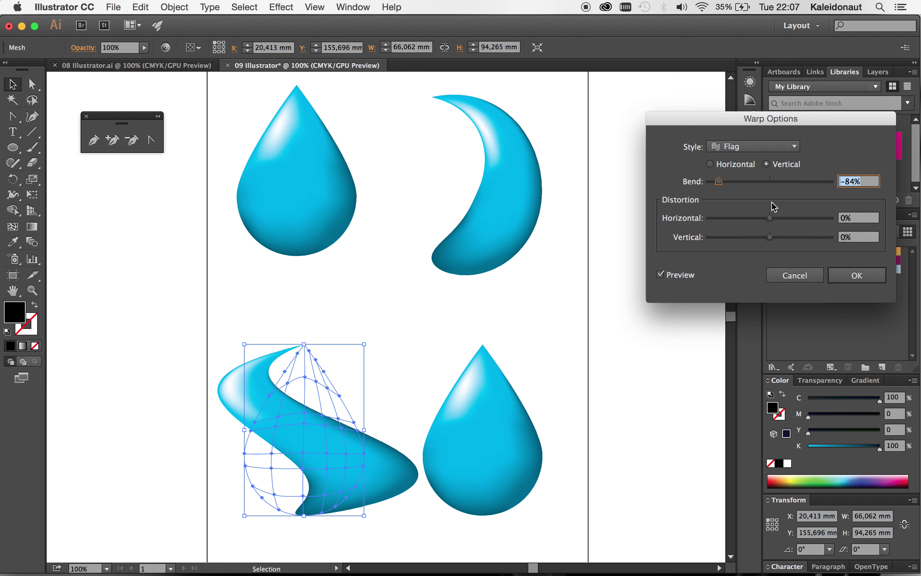
click(850, 273)
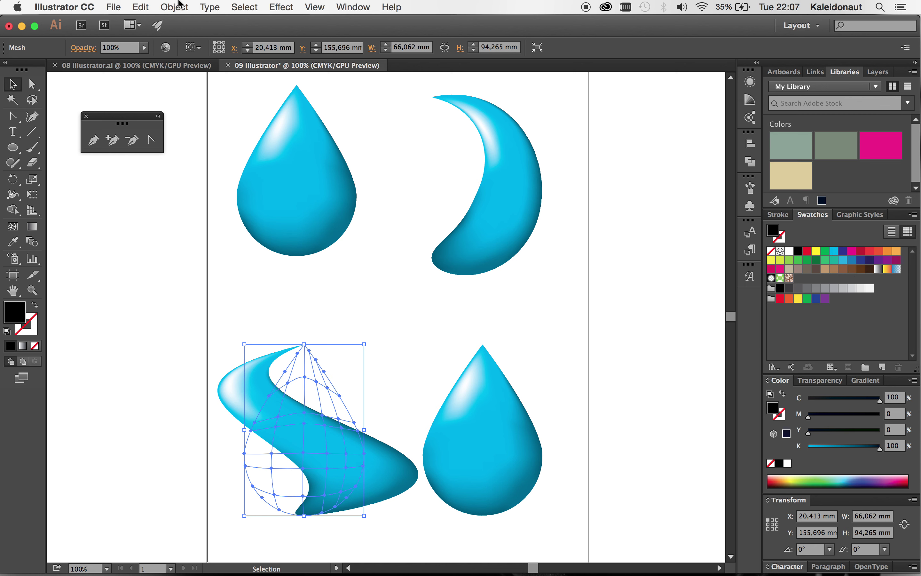
Step: Expand the flag-warped wave into mesh and shrink it around its centre
click(179, 5)
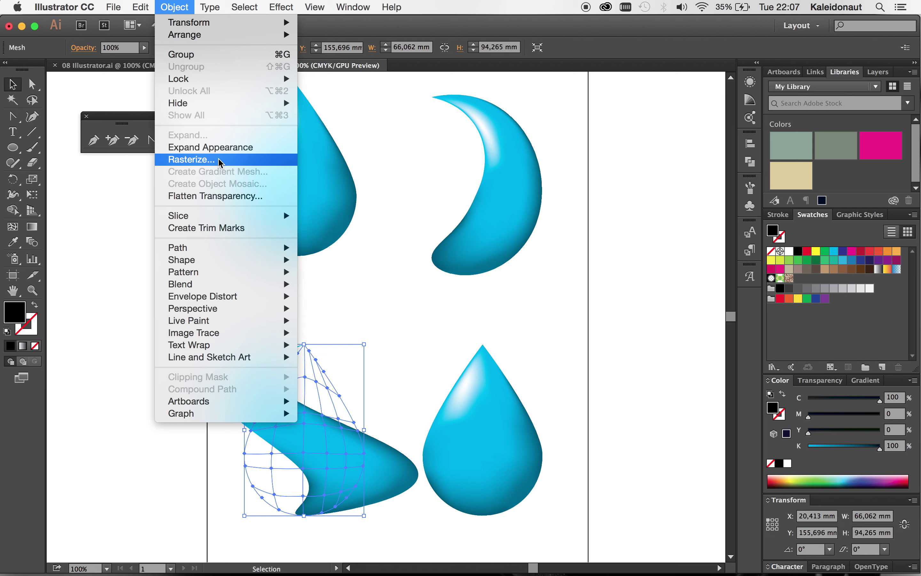
click(220, 150)
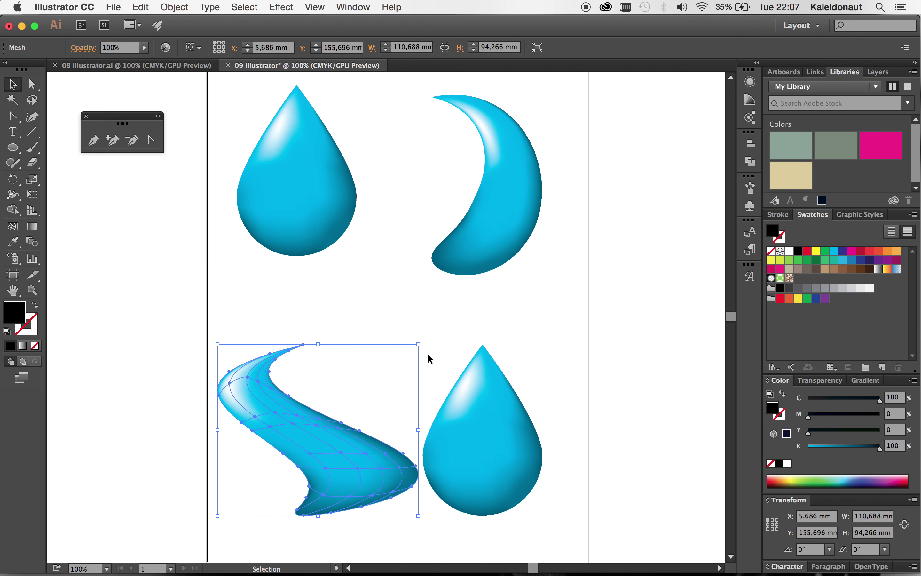
drag(419, 346, 399, 360)
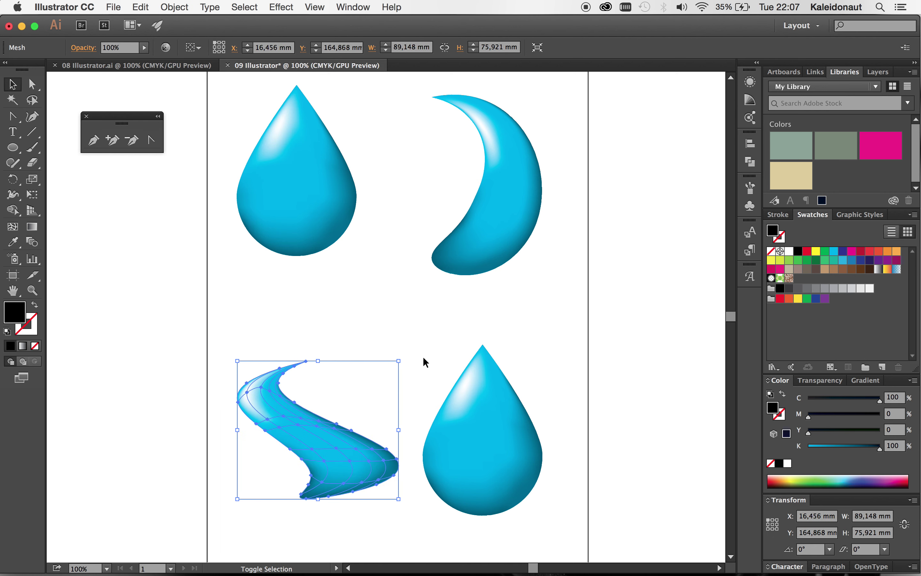
click(433, 343)
scroll(432, 342, down, 2)
scroll(432, 343, left, 1)
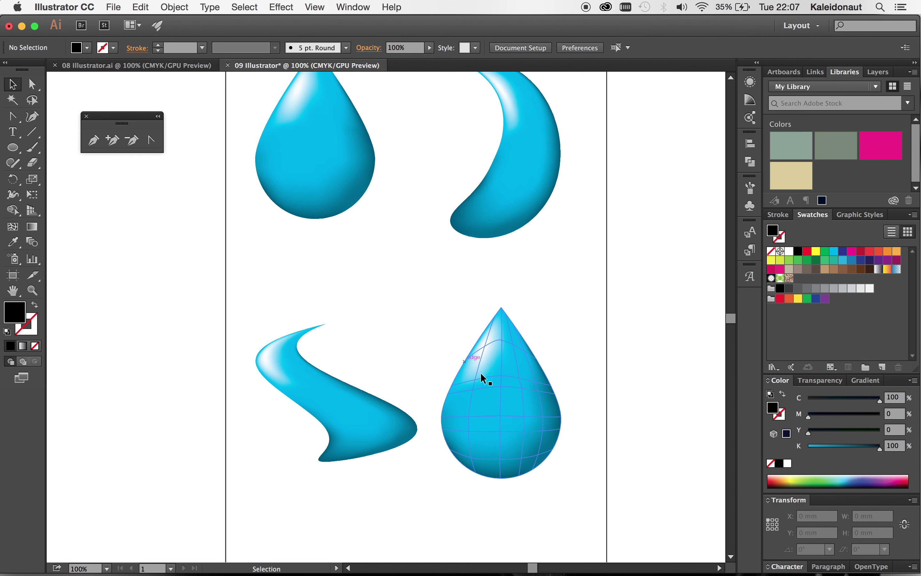
Step: Start a warp effect on the bottom-right drop, trying a 42% bend
click(514, 412)
scroll(514, 412, up, 2)
scroll(514, 412, right, 1)
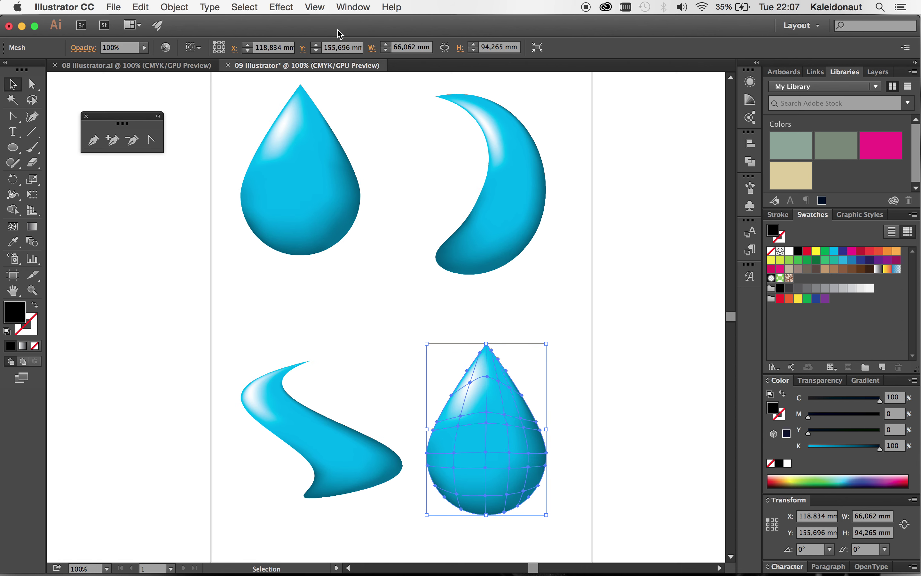
click(282, 6)
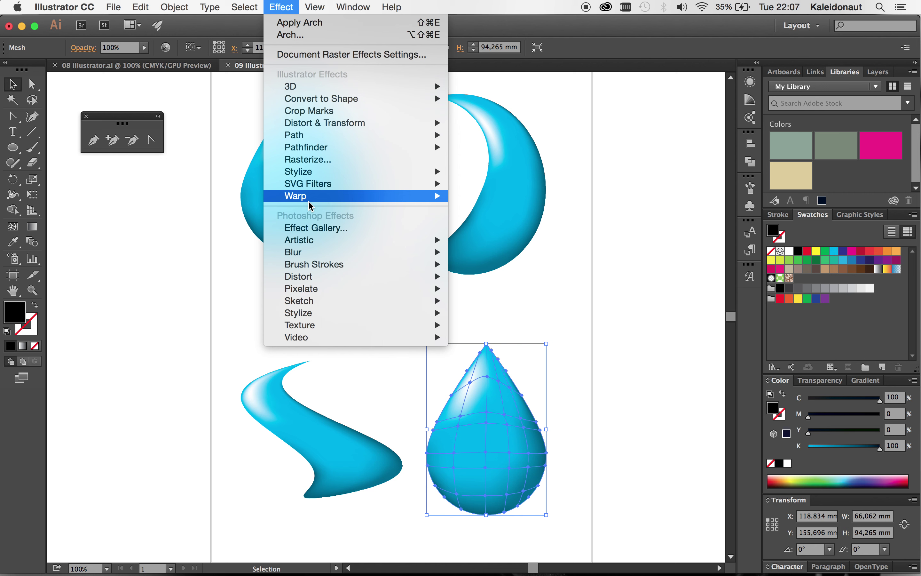
mouse_move(317, 196)
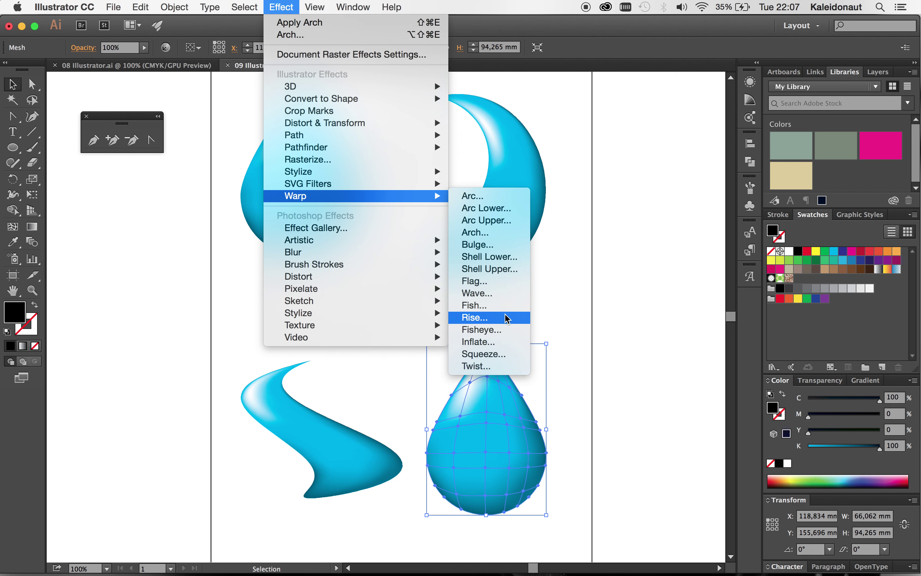
click(508, 342)
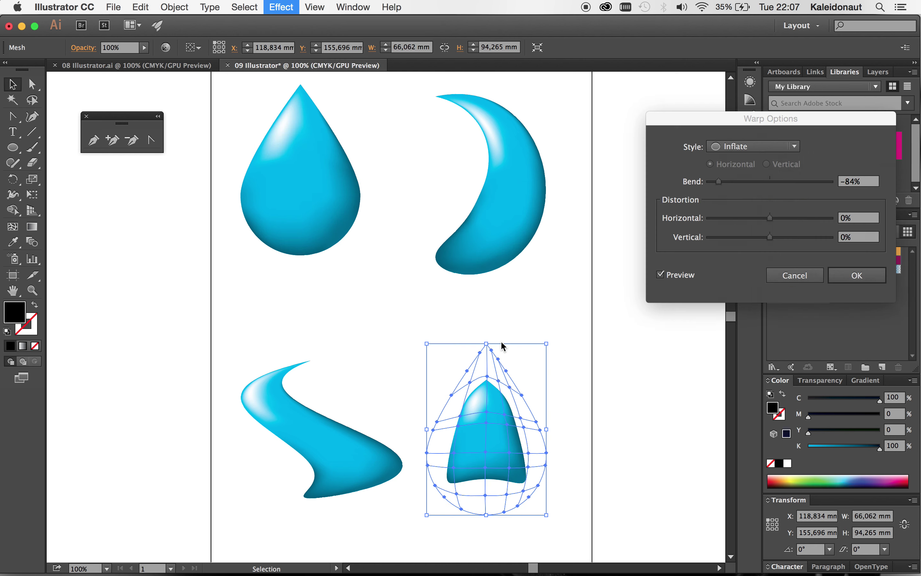
click(784, 182)
drag(784, 182, 795, 182)
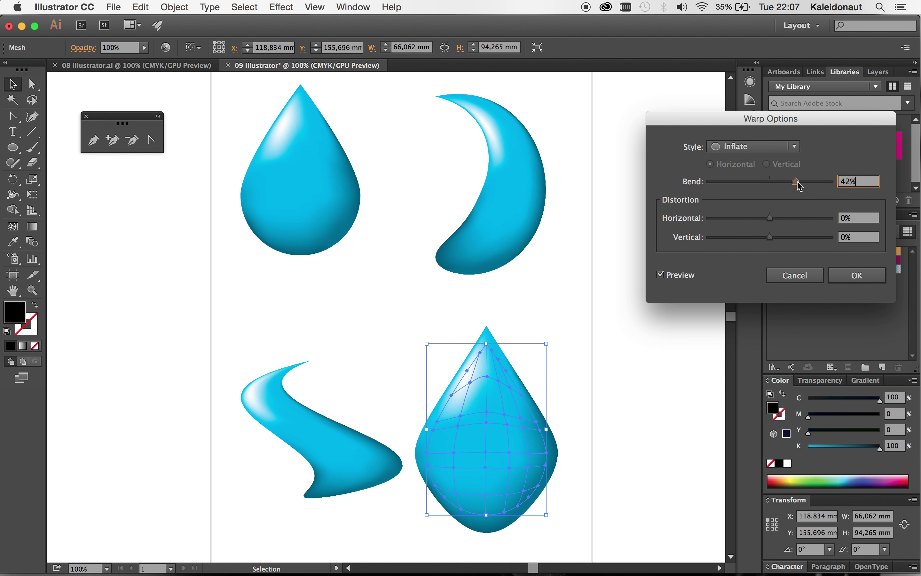
Step: Set the warp to a vertical Bulge with 67% bend and 64% horizontal distortion
click(765, 147)
click(776, 221)
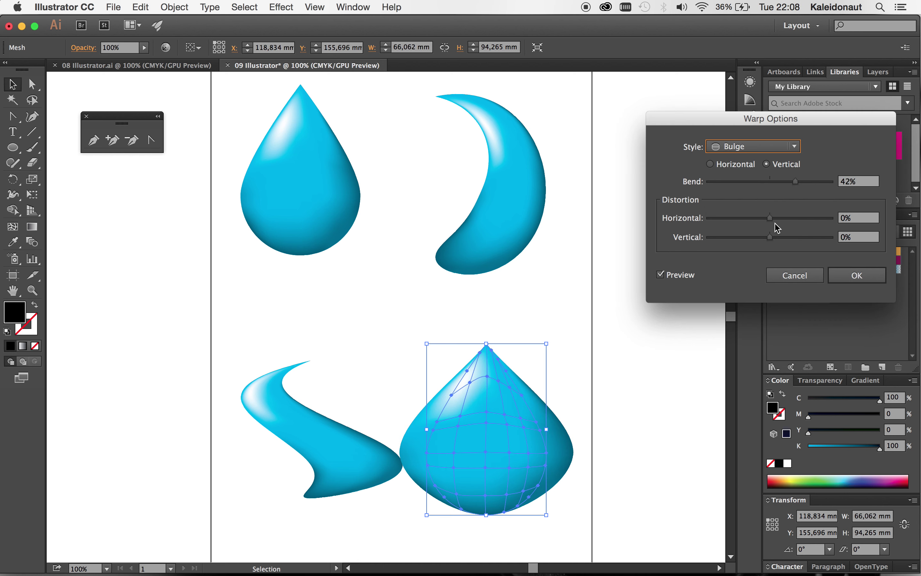
click(729, 168)
click(767, 164)
click(813, 182)
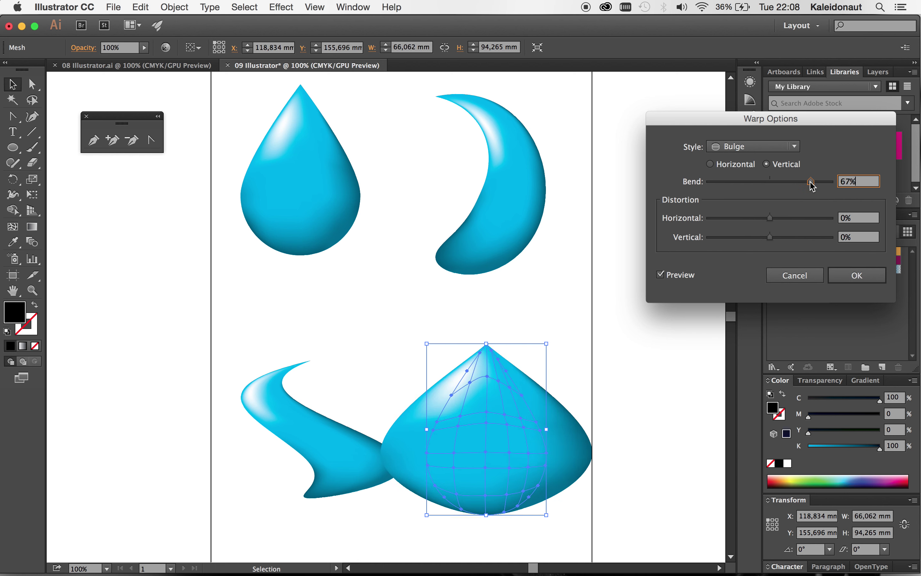
mouse_move(781, 219)
mouse_down()
mouse_move(771, 221)
mouse_move(810, 219)
mouse_up()
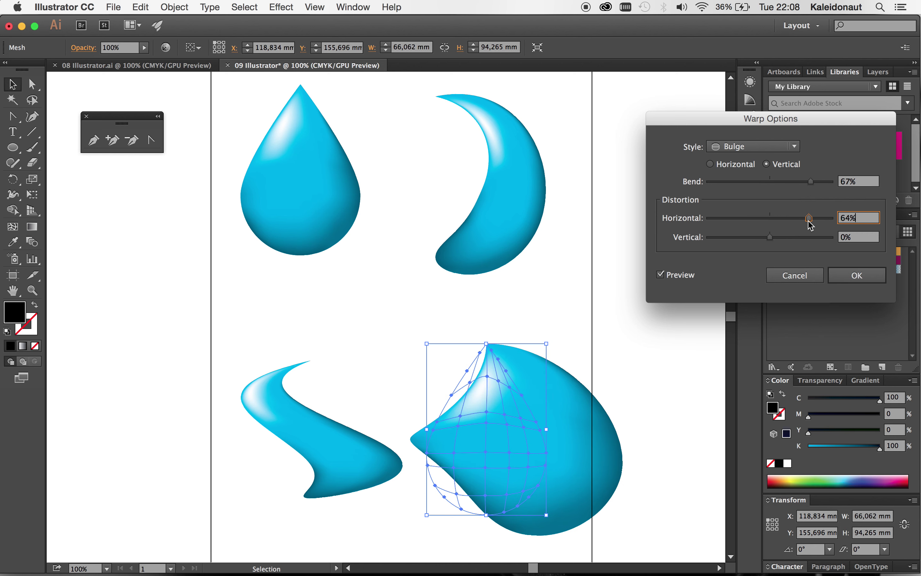
click(845, 281)
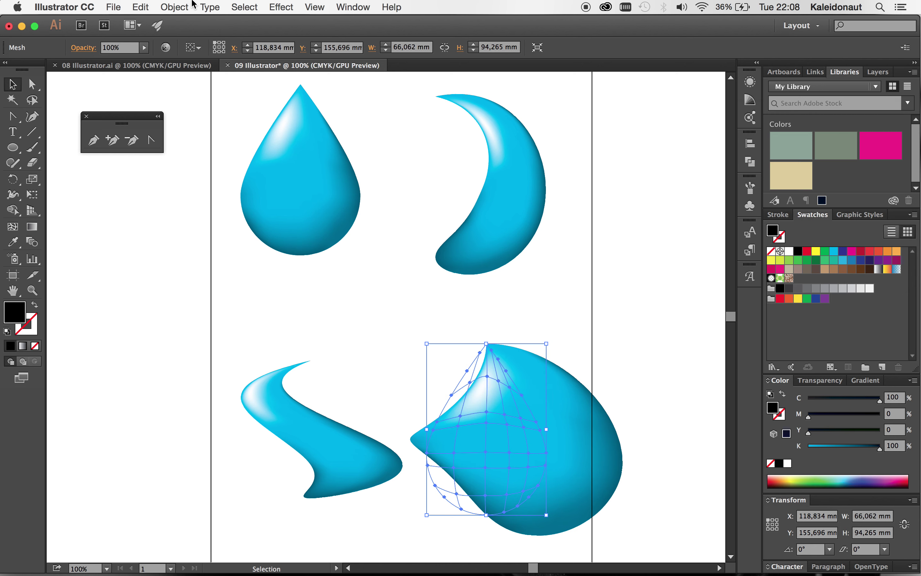
Step: Expand the bulge to mesh, shrink it to about 72×65 mm and place it beside the wave
click(186, 5)
click(220, 147)
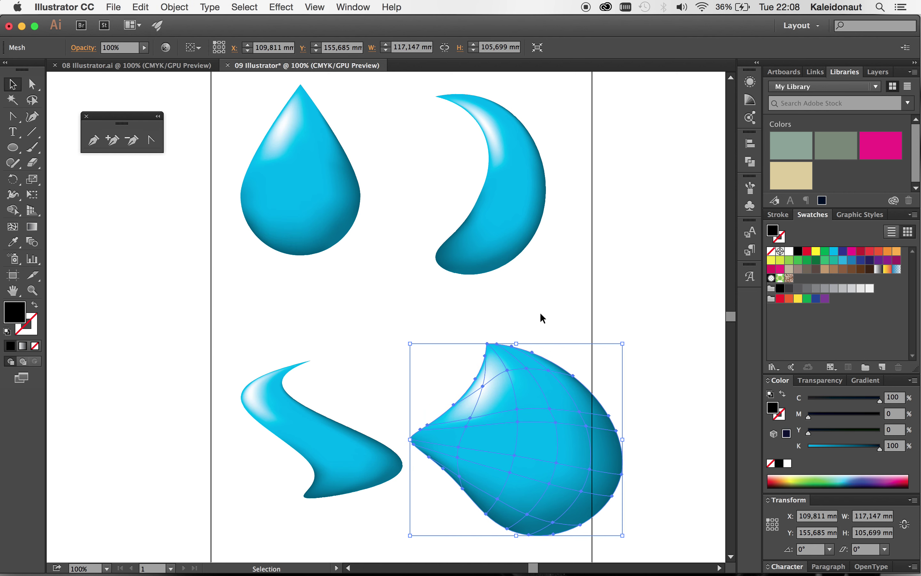
drag(622, 344, 581, 380)
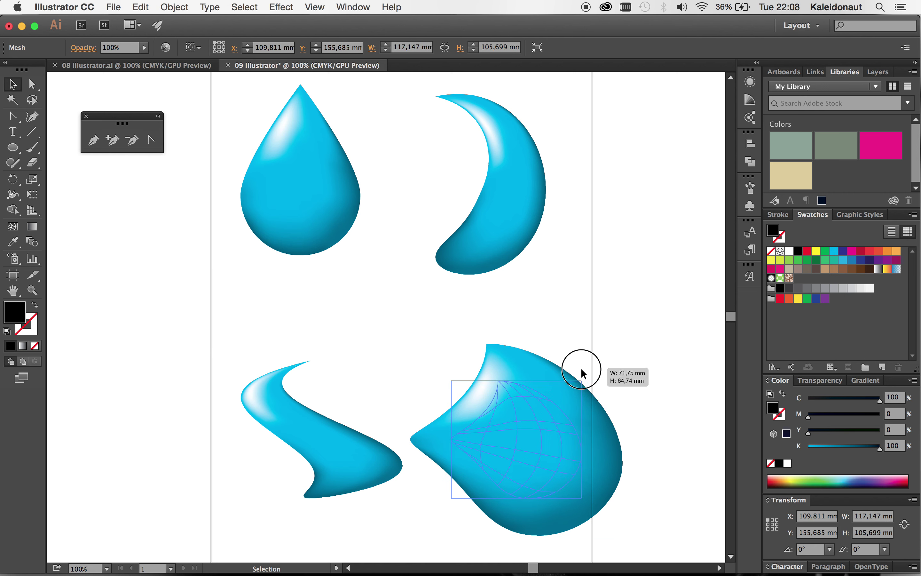
drag(520, 467, 497, 457)
click(628, 458)
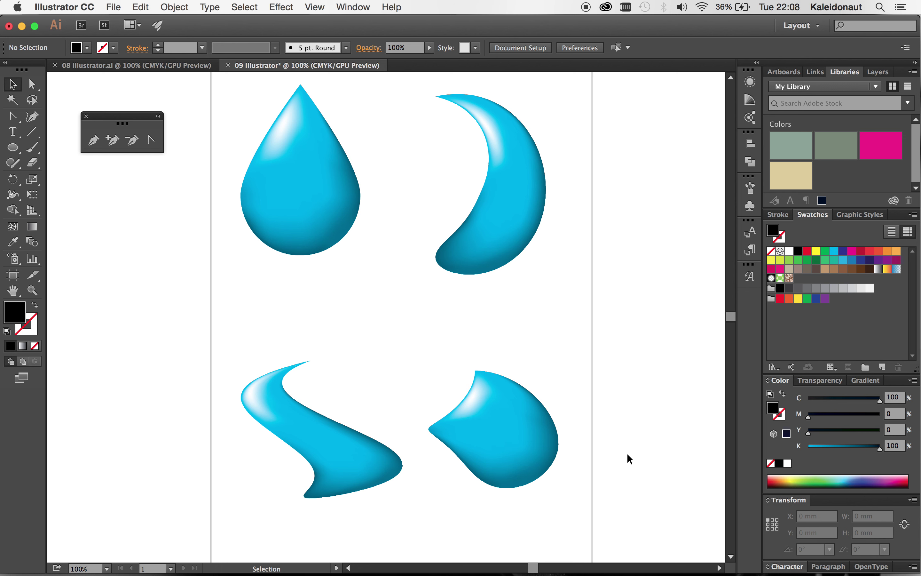
Step: Zoom out to 66.67% to view the whole artboard with all four drops
key(super+minus)
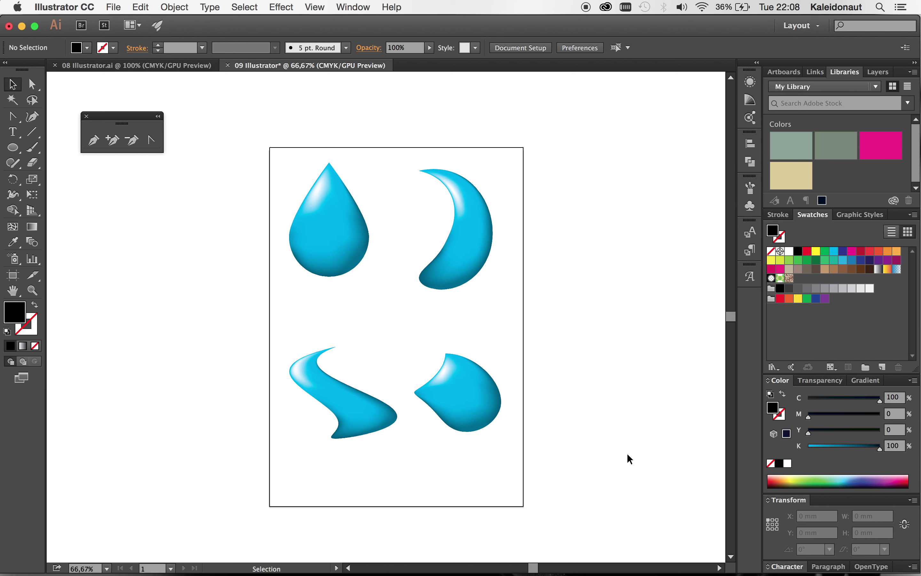